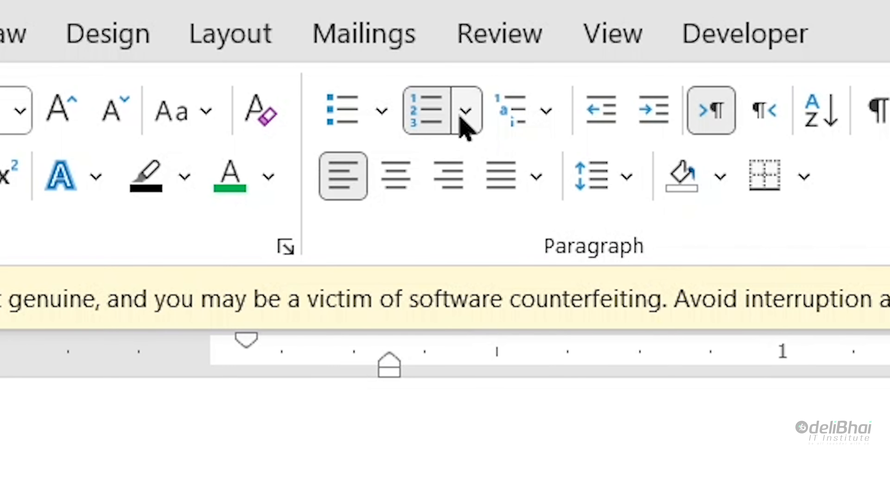
Step: Define a new number format replacing Step-n= with a bracketed (1), (2), (3)
left_click(463, 115)
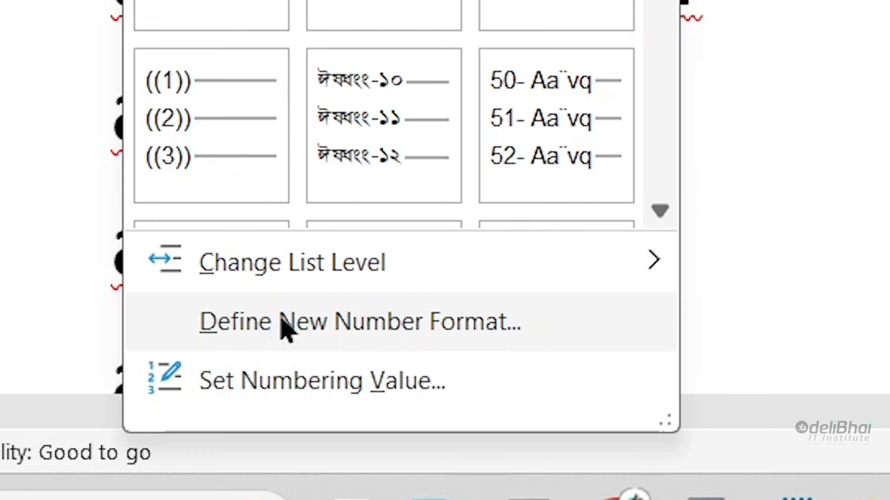
left_click(284, 328)
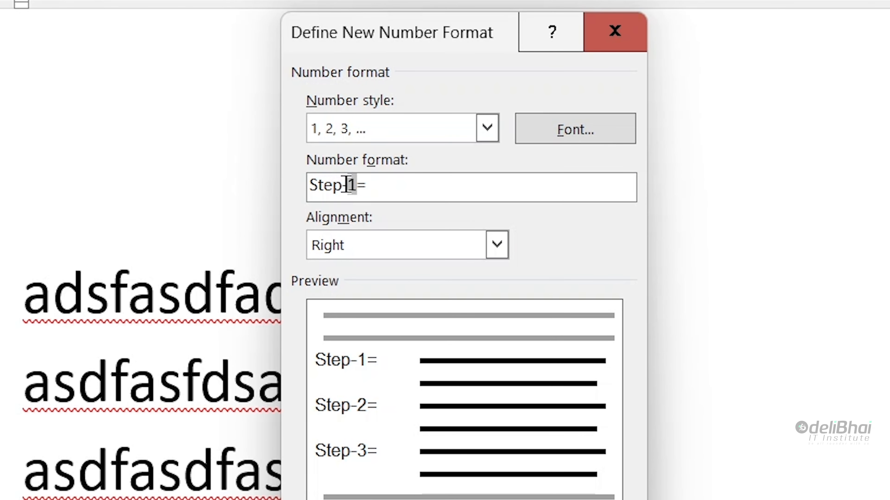
left_click_drag(346, 185, 284, 191)
key("BackSpace")
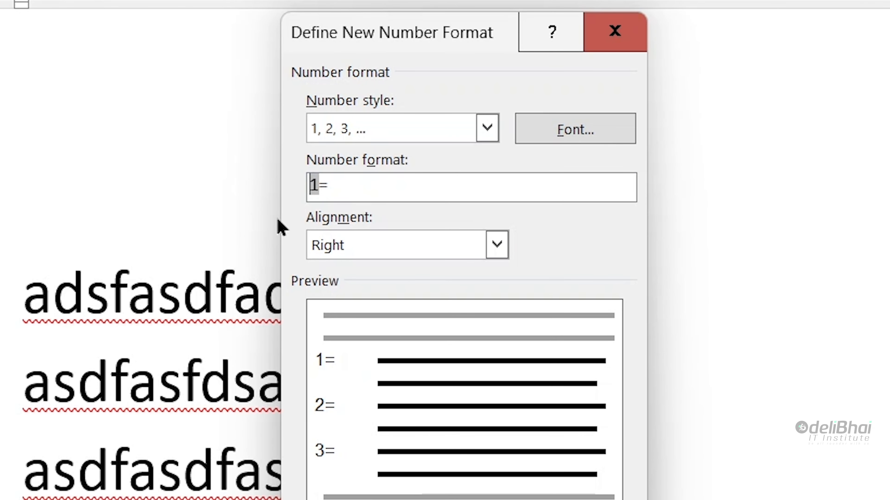
left_click(359, 184)
key("BackSpace")
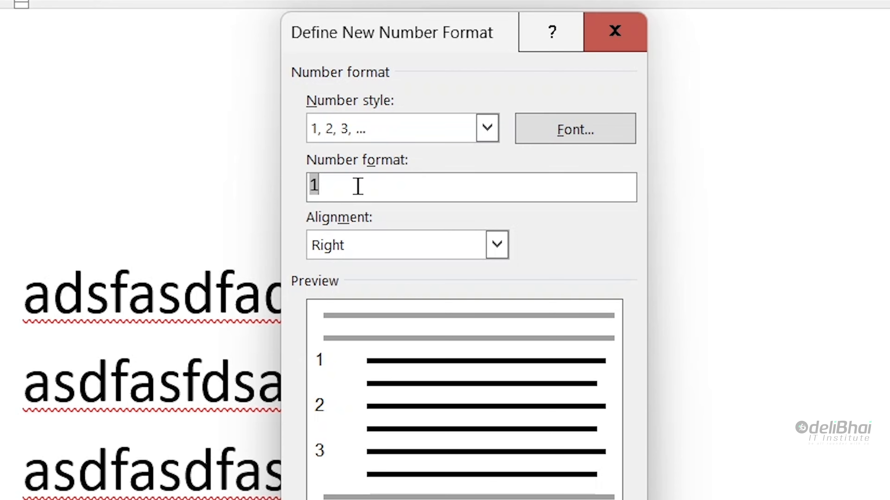
type("(1")
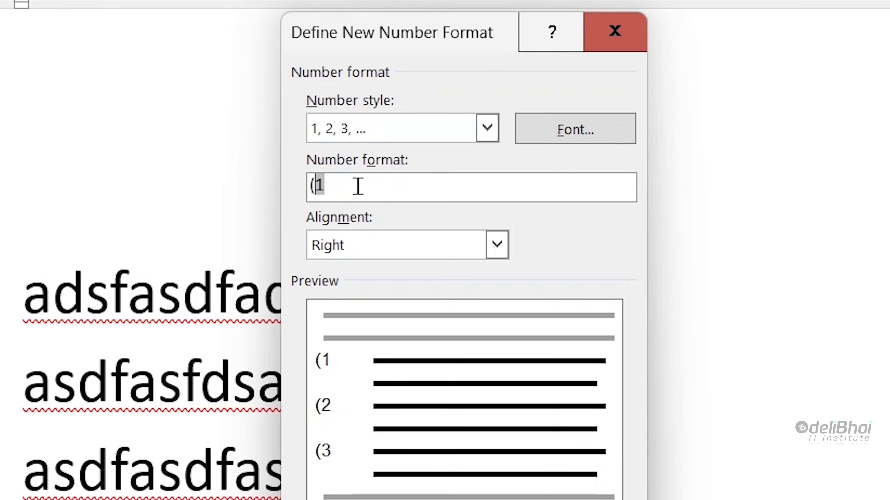
type(")")
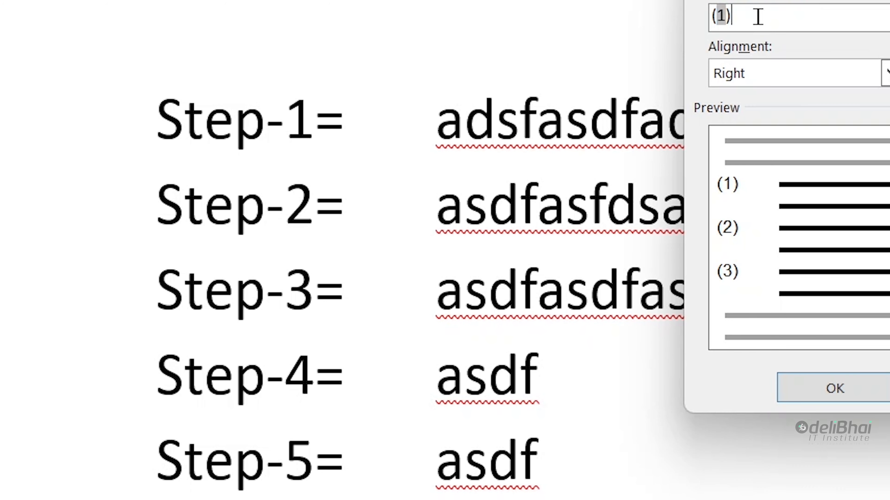
key("Return")
Step: Prefix each bracketed list number with a person's name and a hyphen, giving name-(1)
scroll(380, 178, "down", 3)
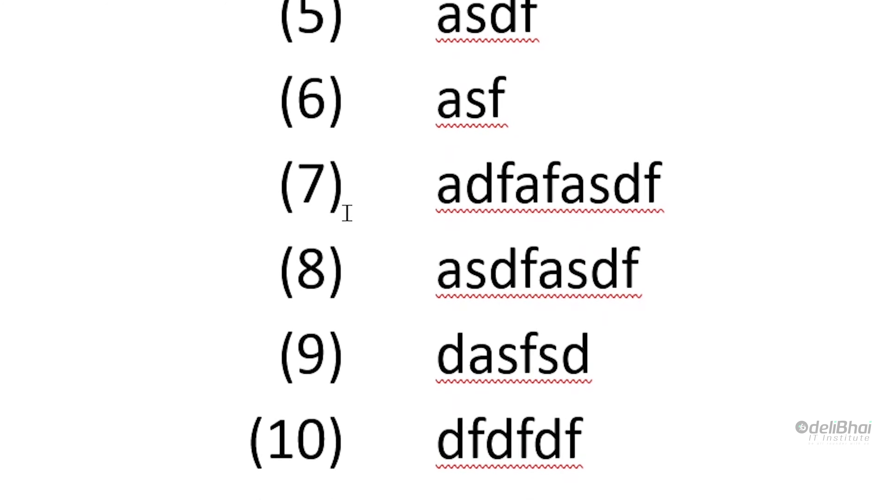
scroll(333, 245, "up", 5)
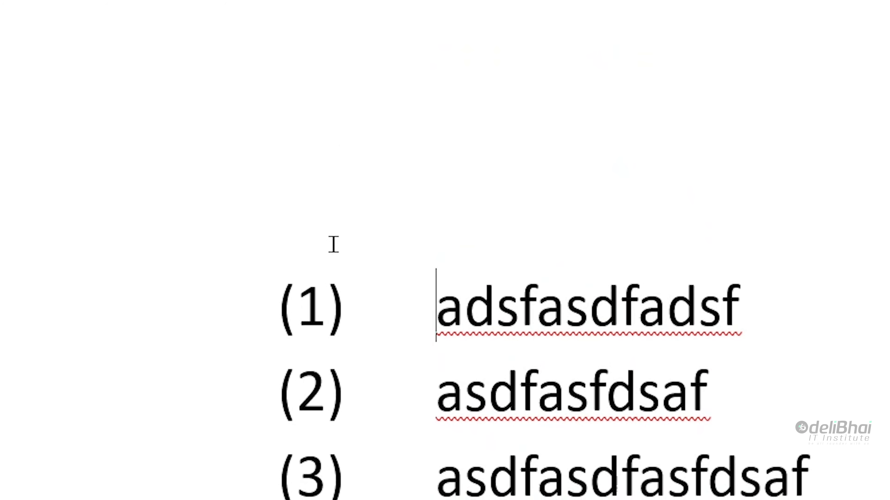
scroll(208, 299, "down", 4)
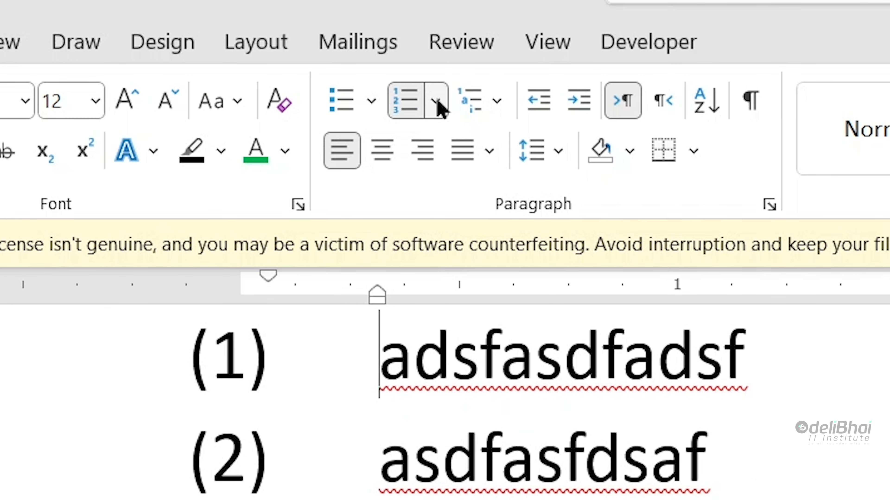
left_click(437, 103)
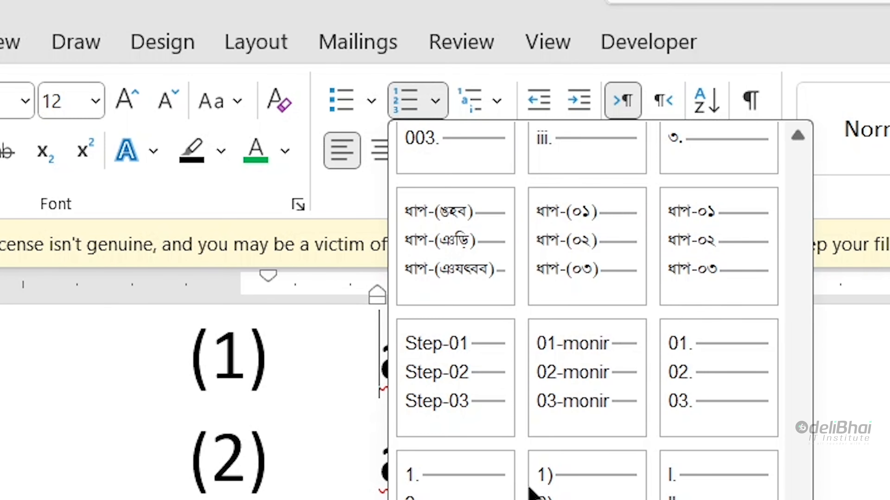
left_click(437, 377)
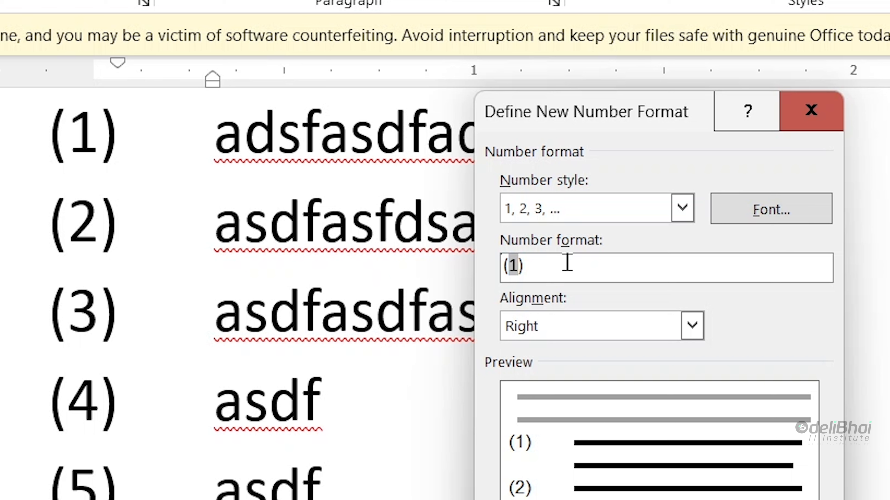
type("Elham")
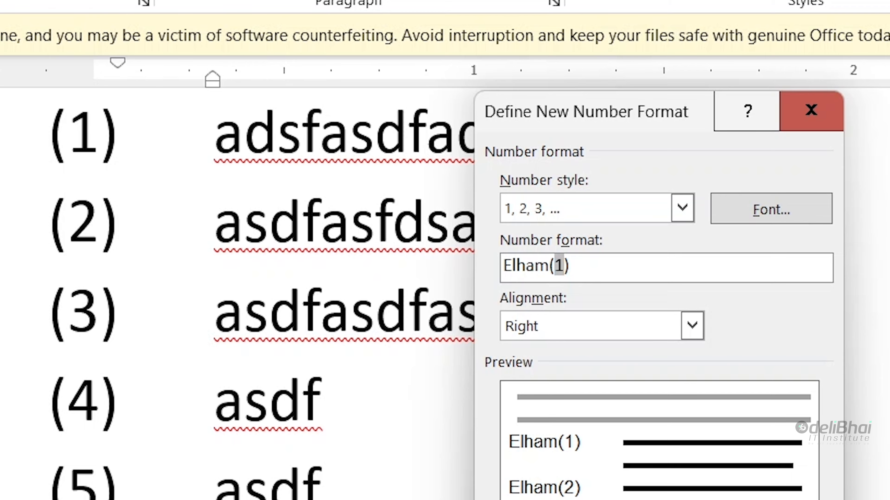
type("-")
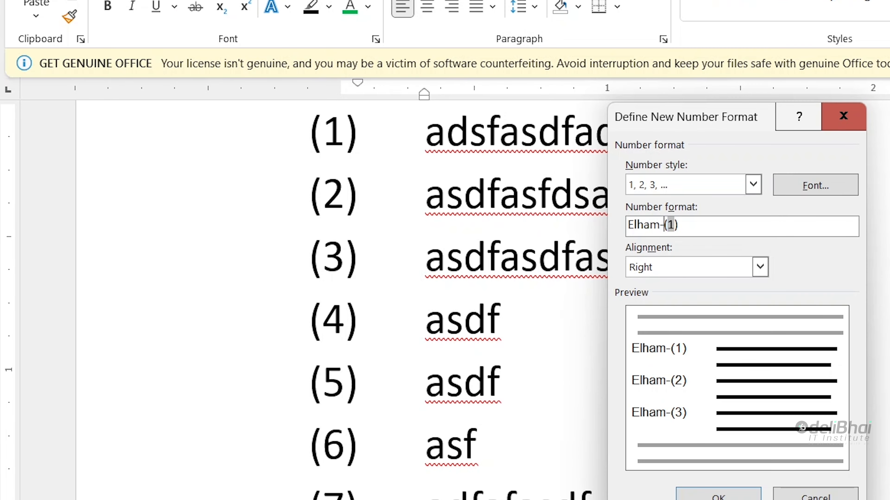
key("Return")
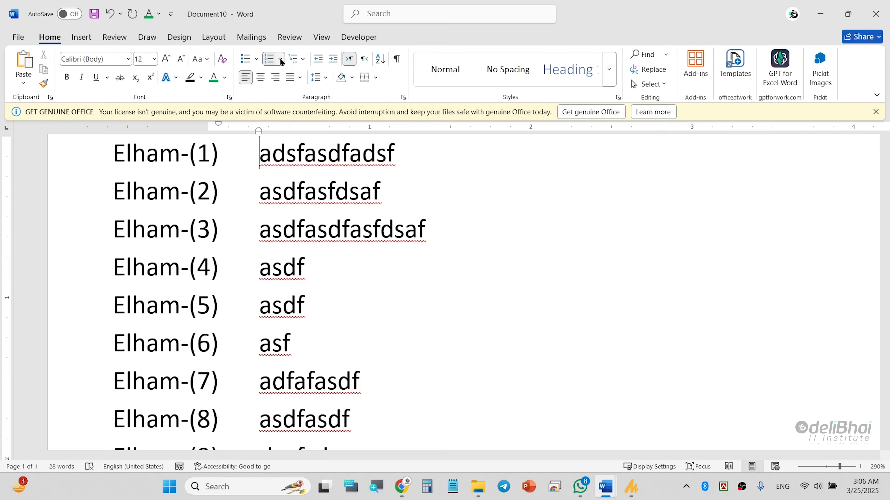
Step: Delete the name prefix, hyphen and brackets from the number format, leaving plain 1, 2, 3
left_click(281, 61)
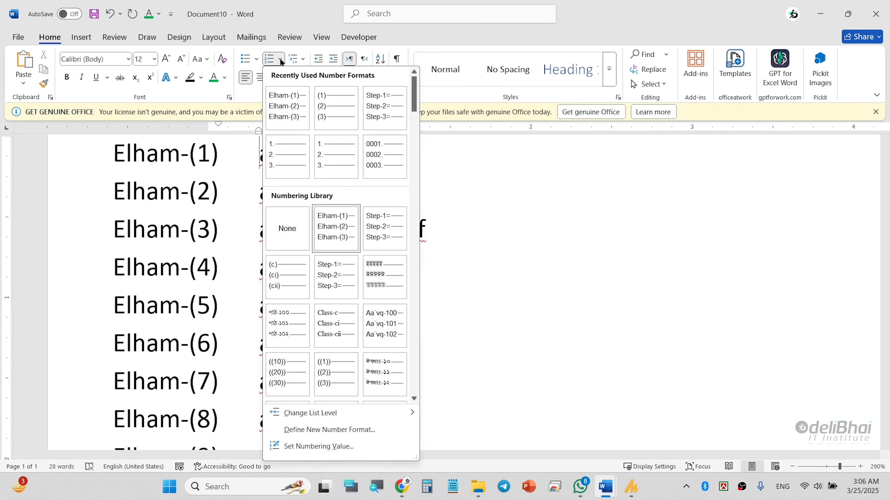
left_click(366, 432)
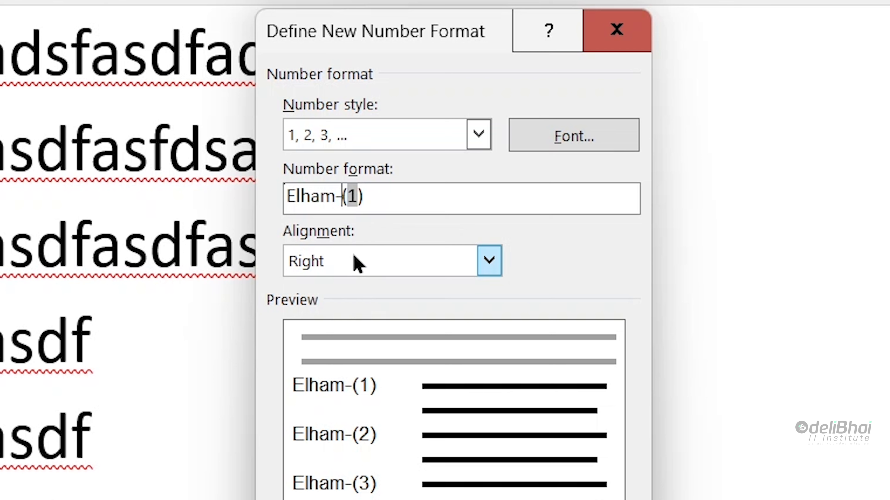
key("BackSpace")
key("BackSpace")
key("BackSpace")
key("BackSpace")
key("BackSpace")
key("BackSpace")
key("End")
key("BackSpace")
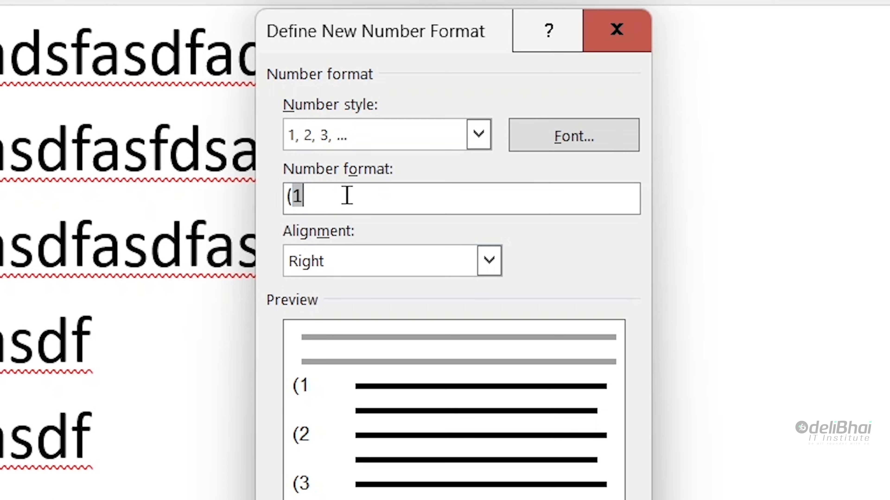
key("BackSpace")
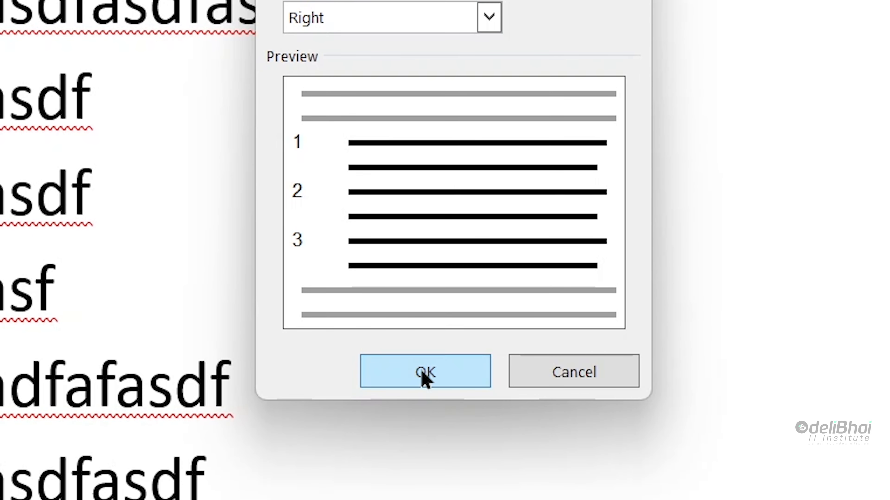
left_click(425, 378)
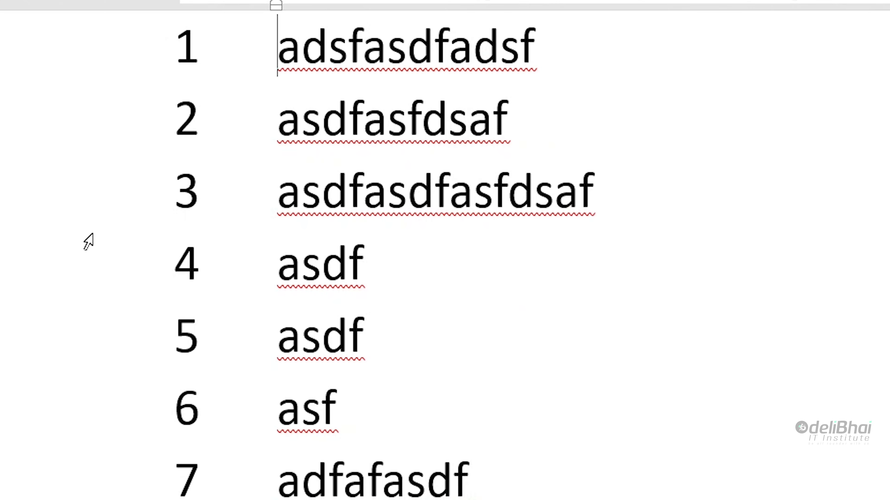
scroll(181, 369, "up", 3)
scroll(188, 366, "down", 3)
scroll(188, 366, "down", 1)
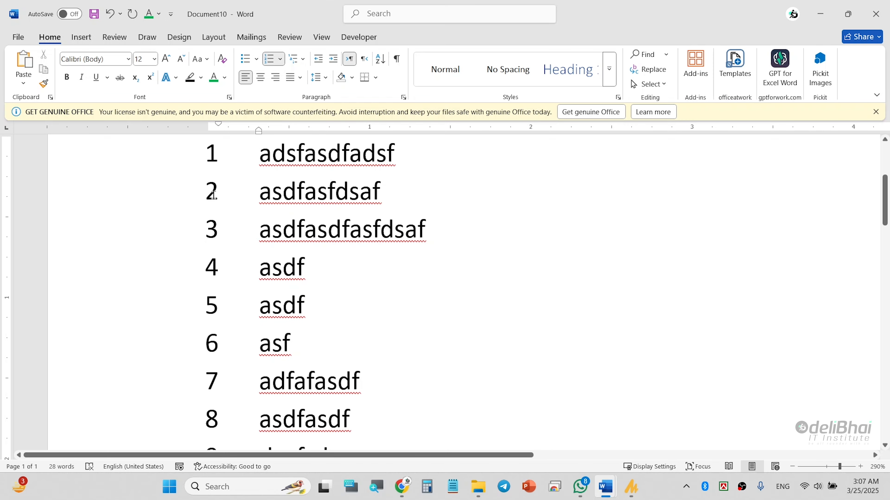
left_click(212, 195)
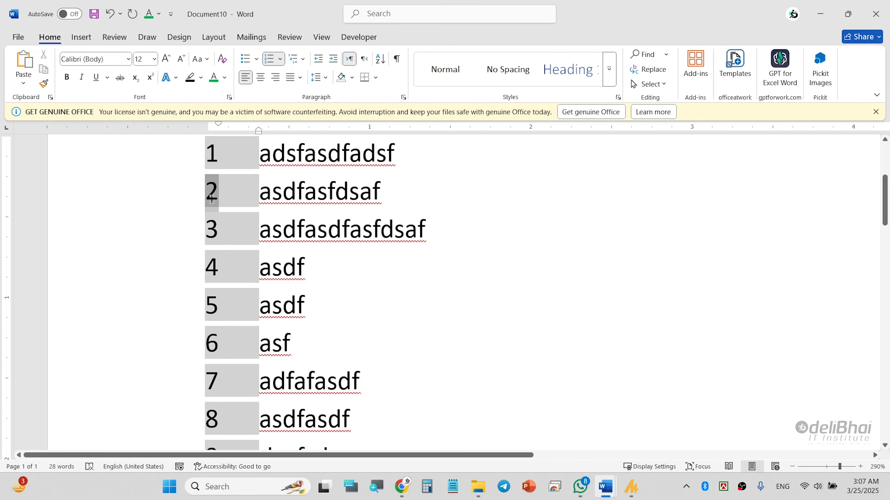
scroll(208, 194, "up", 5)
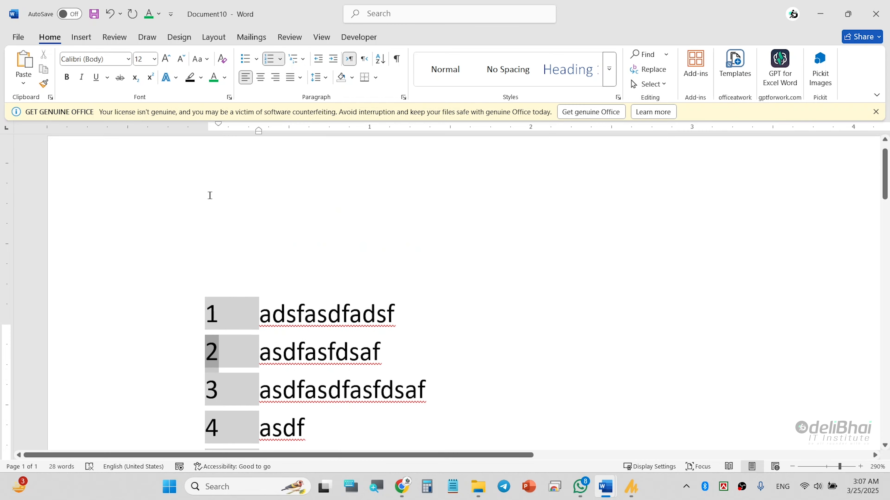
scroll(228, 294, "down", 5)
scroll(259, 207, "up", 5)
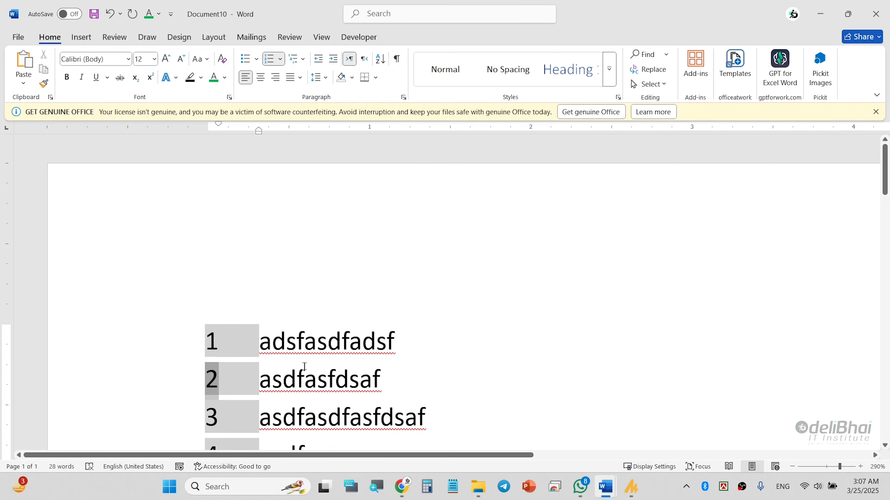
left_click(261, 336)
left_click_drag(260, 344, 407, 341)
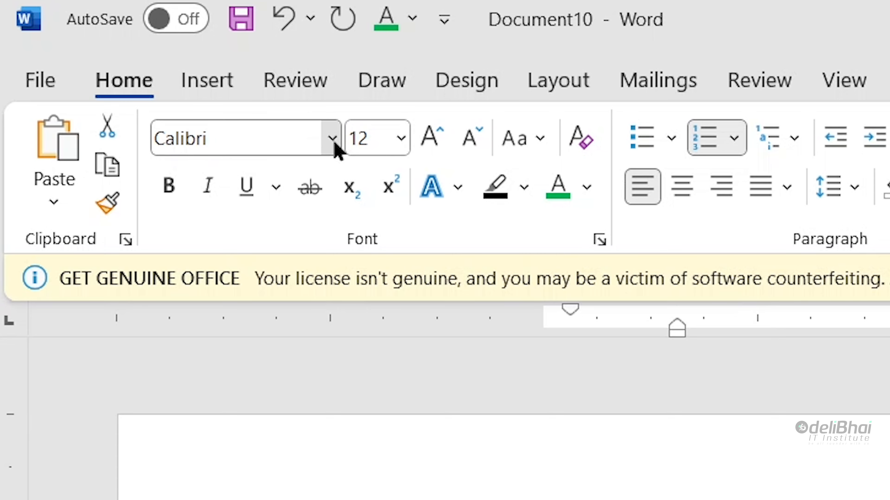
left_click(333, 140)
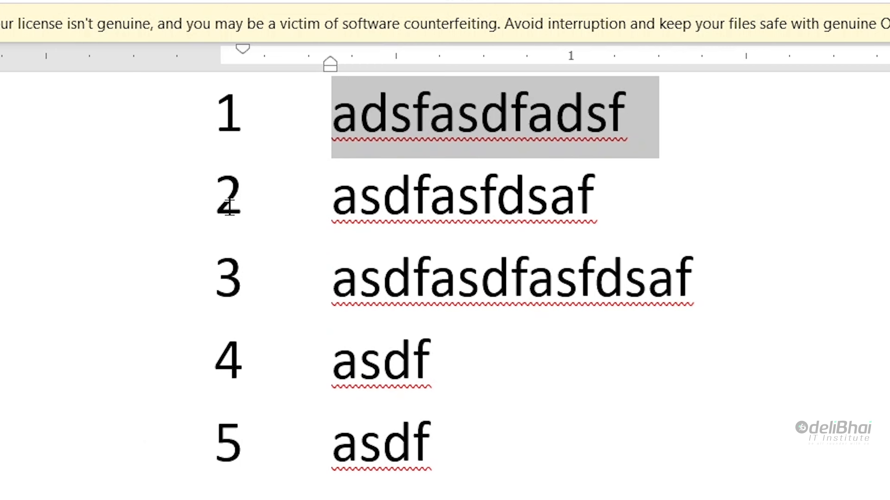
left_click(229, 207)
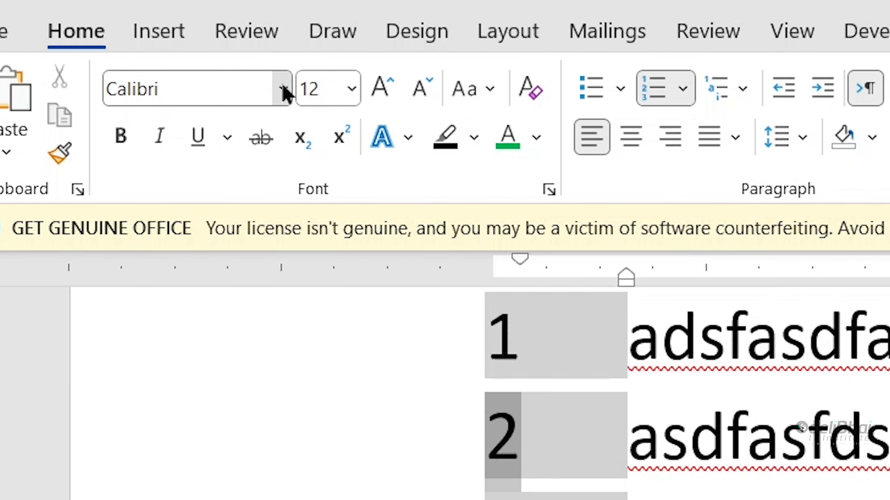
left_click(285, 90)
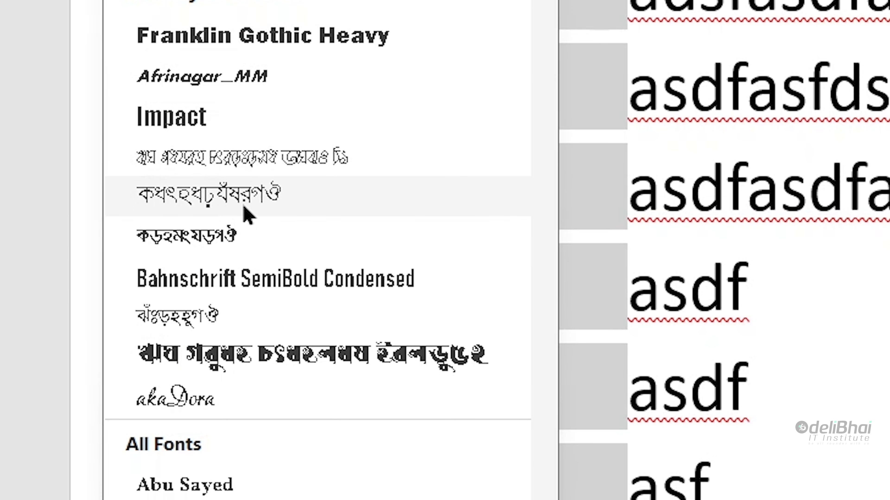
left_click(229, 234)
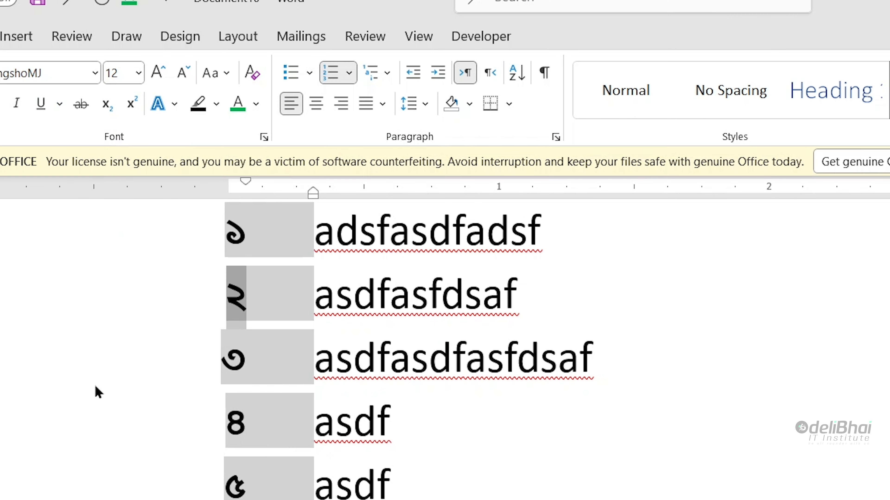
scroll(258, 241, "down", 6)
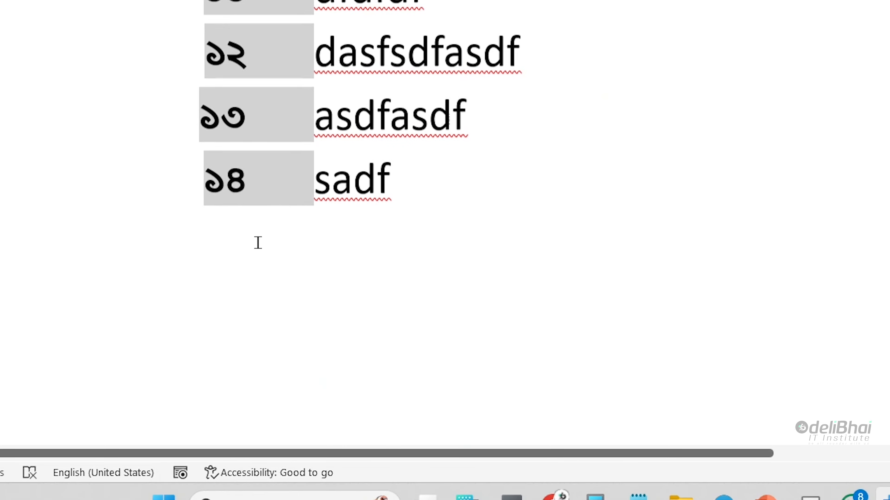
scroll(258, 243, "up", 5)
scroll(258, 242, "up", 7)
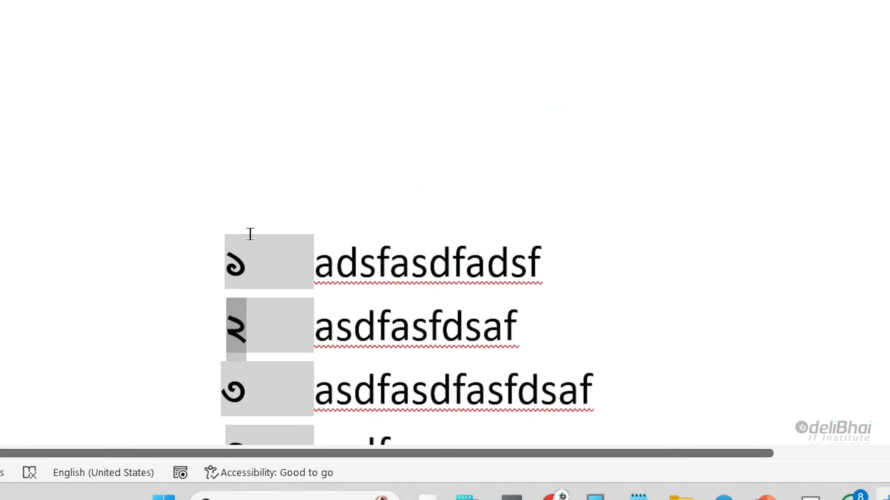
key("ctrl+z")
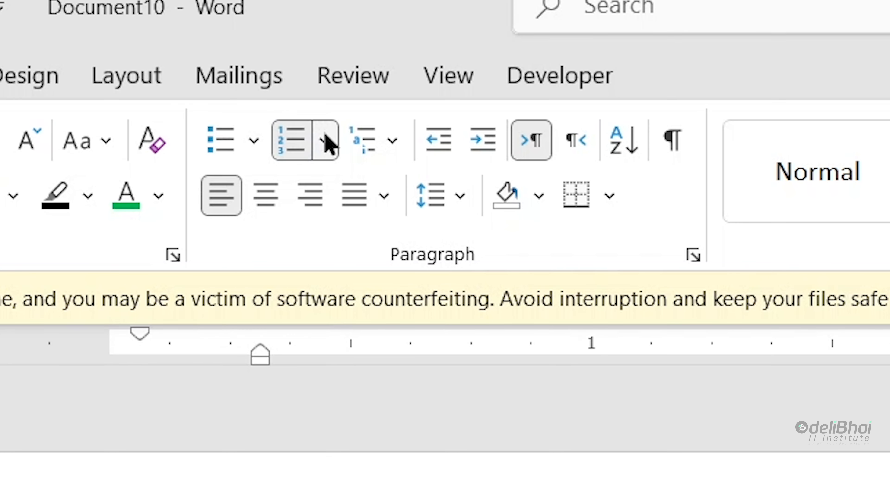
Step: Set the number format's font to SutonnyMJ for both Latin and complex-script text
left_click(328, 142)
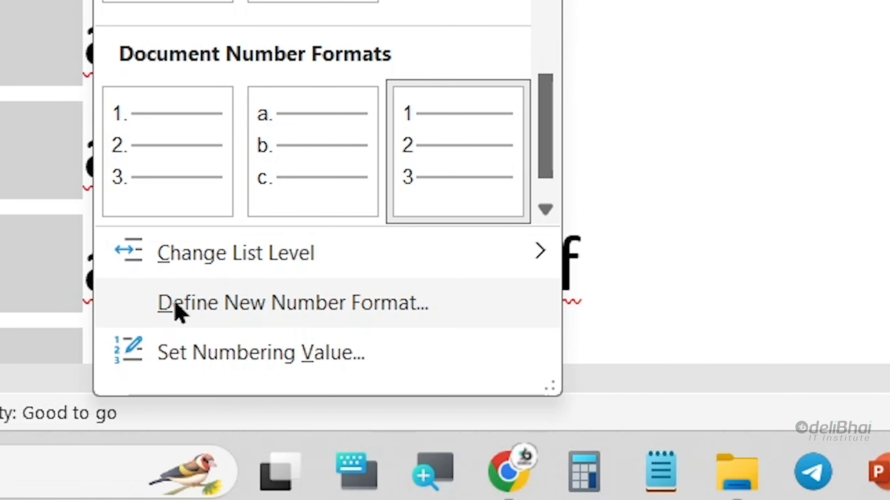
left_click(177, 304)
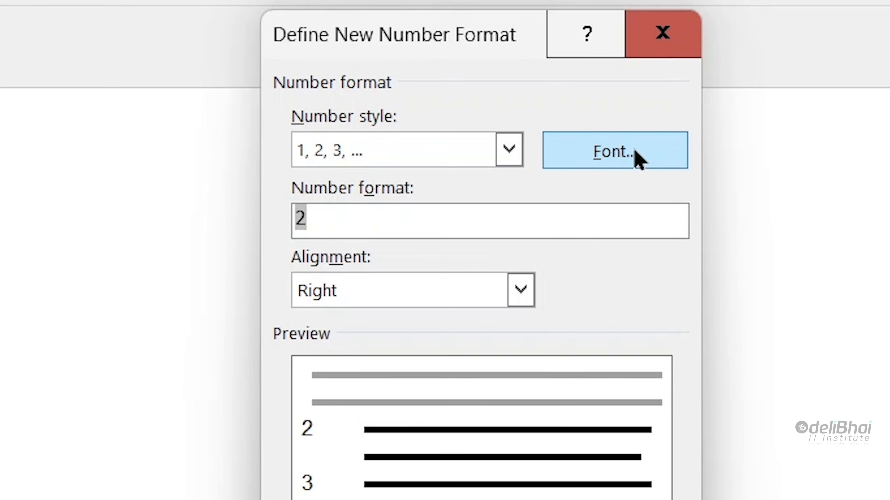
left_click(638, 160)
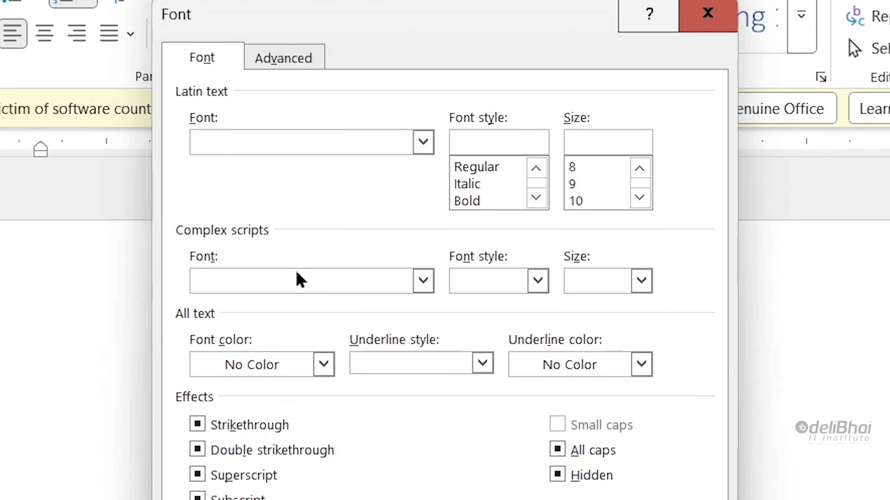
left_click(300, 279)
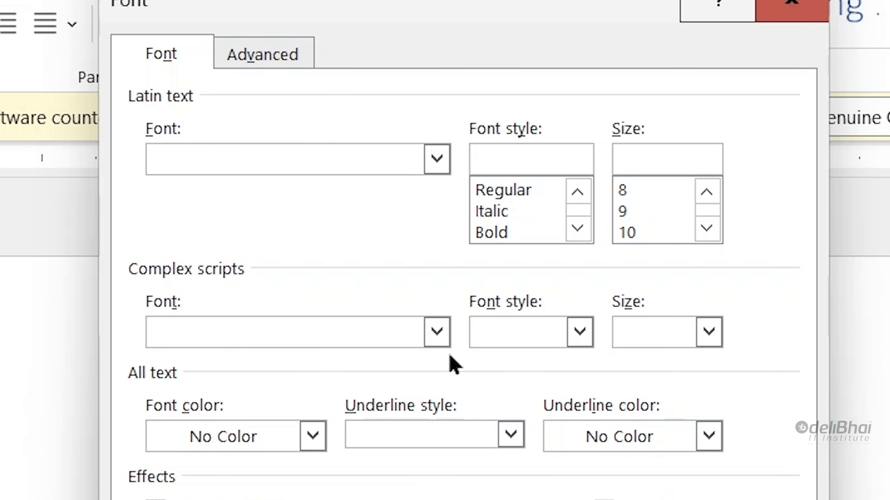
left_click(436, 333)
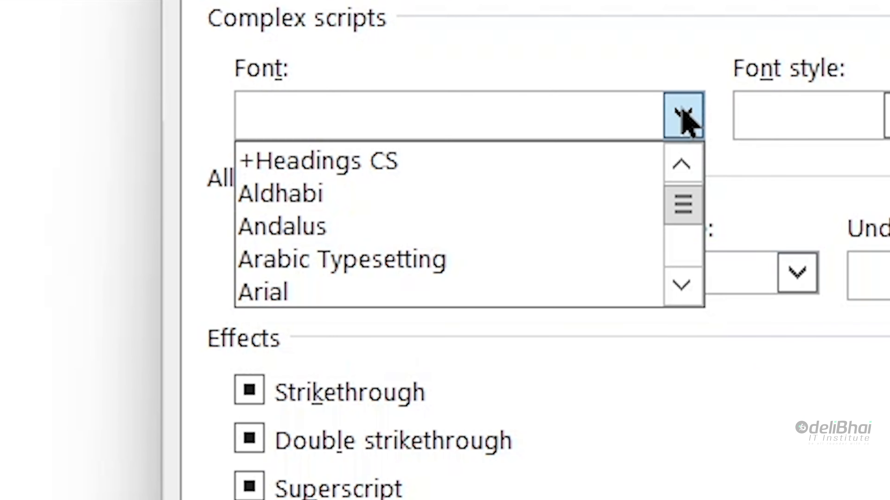
type("suto")
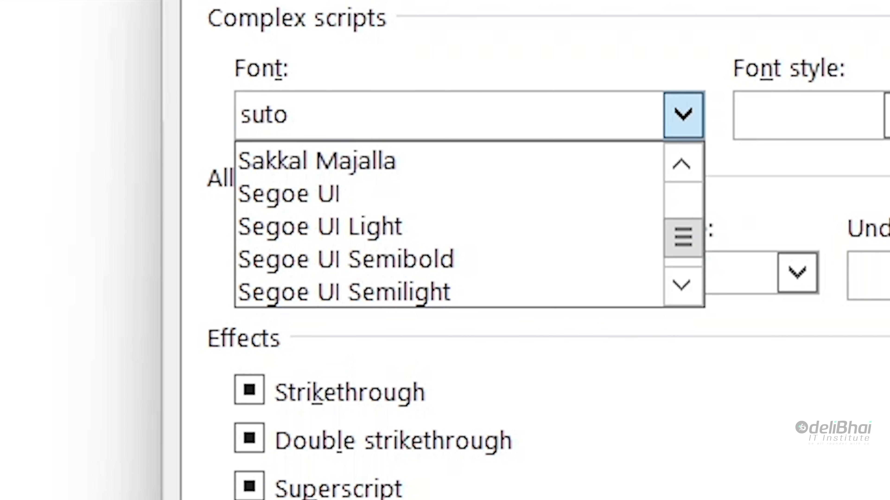
type("nnymi")
key("BackSpace")
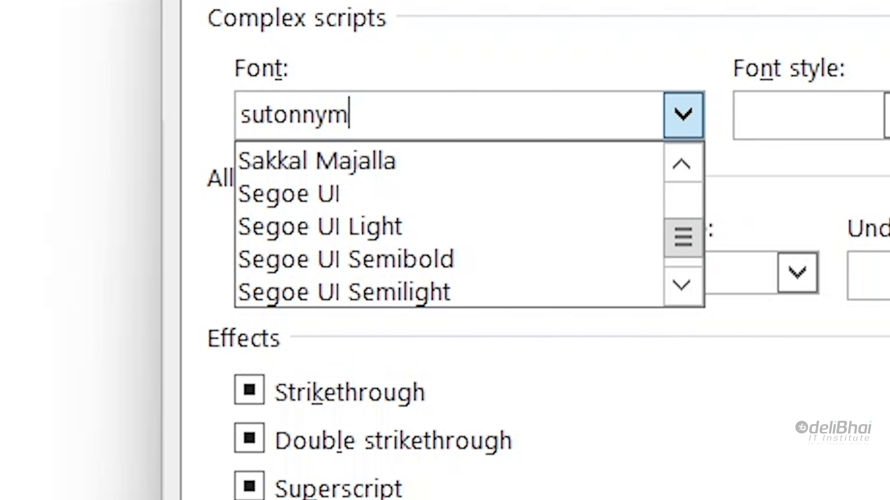
type("j")
left_click(683, 117)
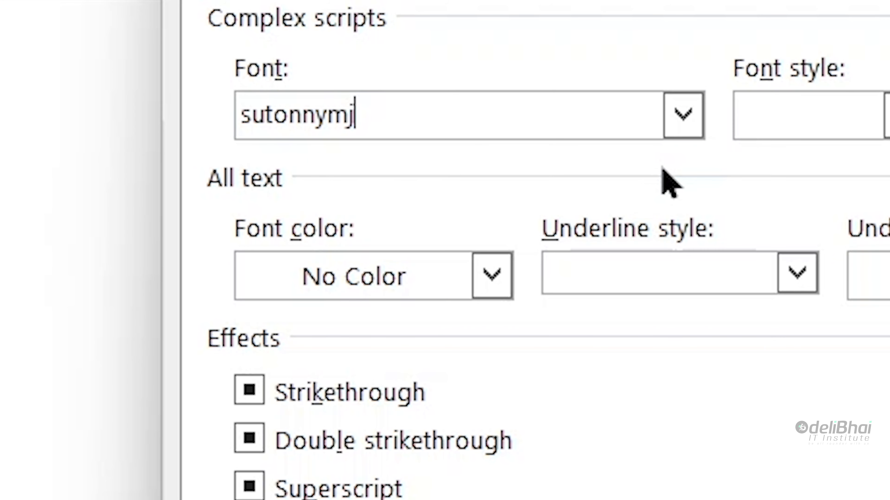
left_click(682, 115)
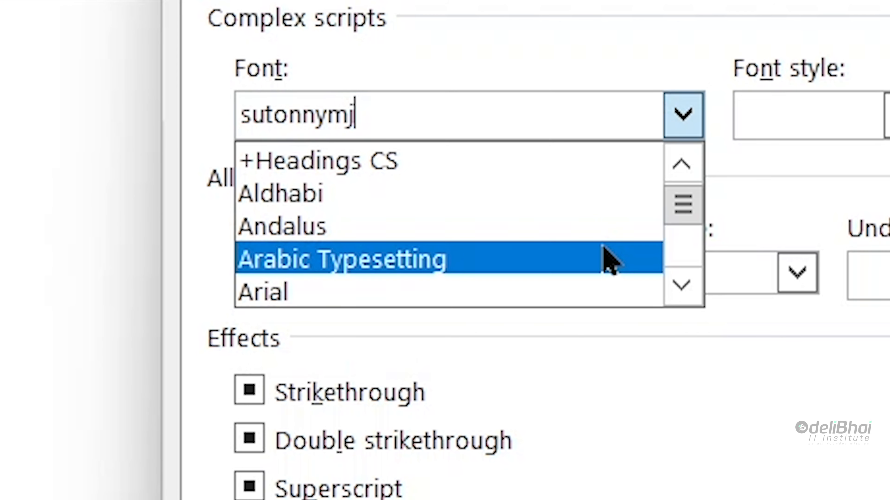
scroll(602, 259, "down", 20)
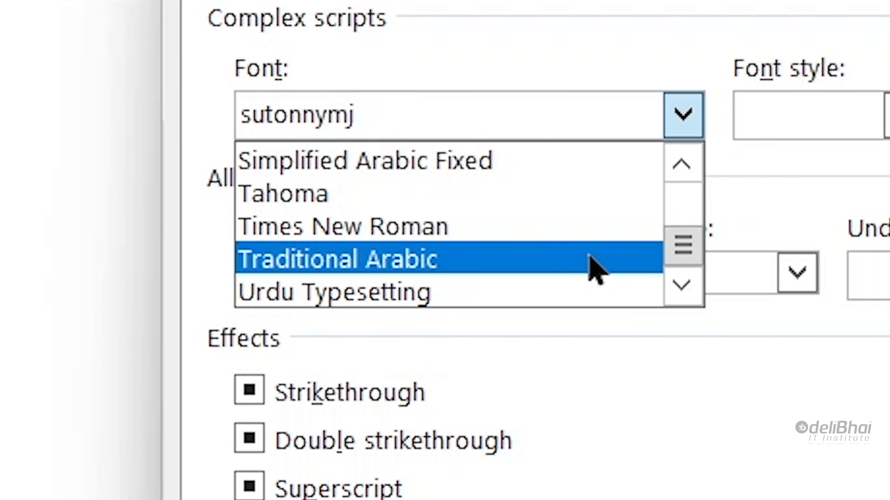
key("ctrl+a")
type("suto")
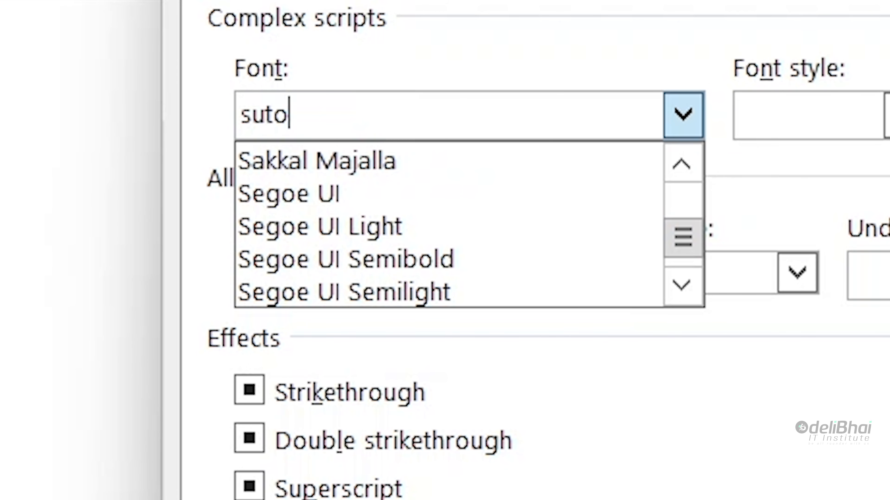
type("nnymj")
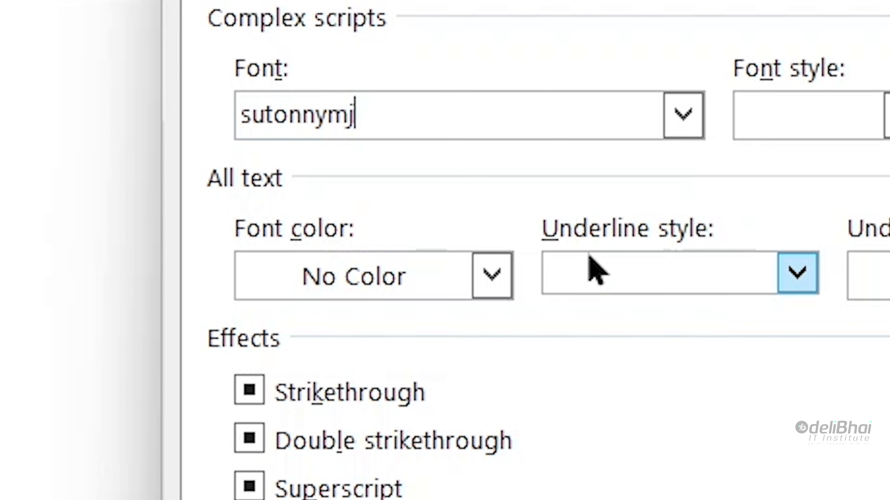
left_click(372, 206)
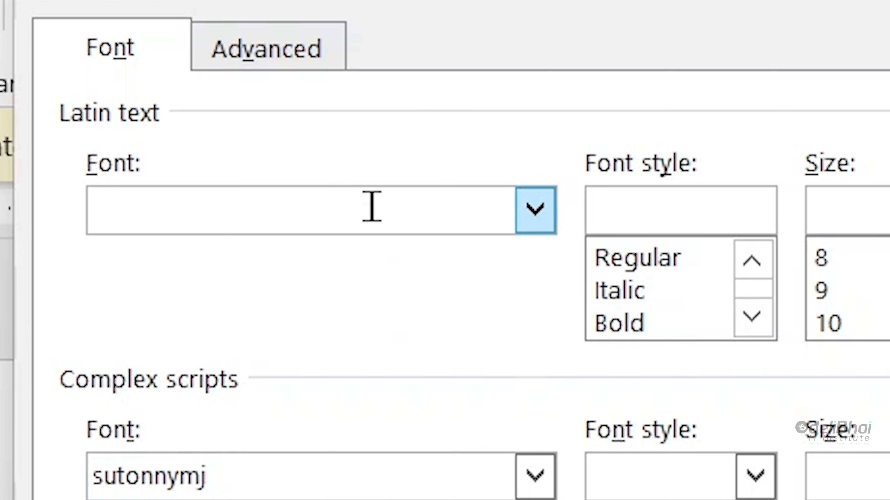
type("sutonnymj")
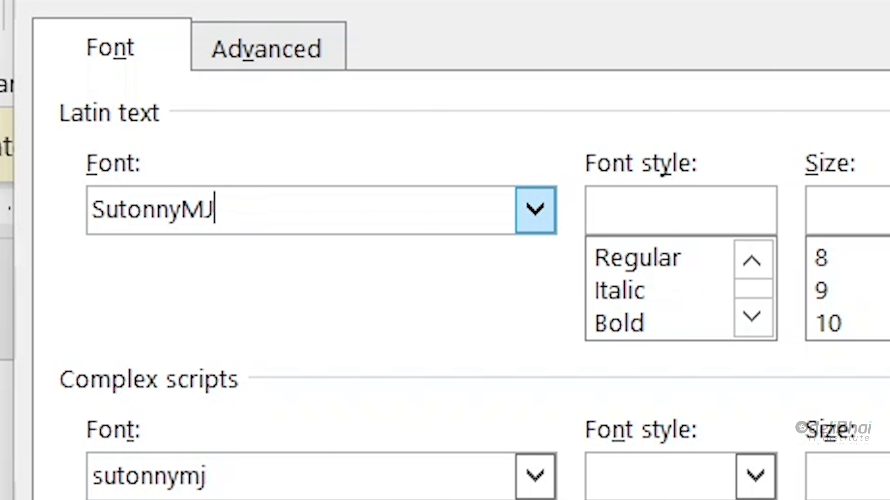
key("Return")
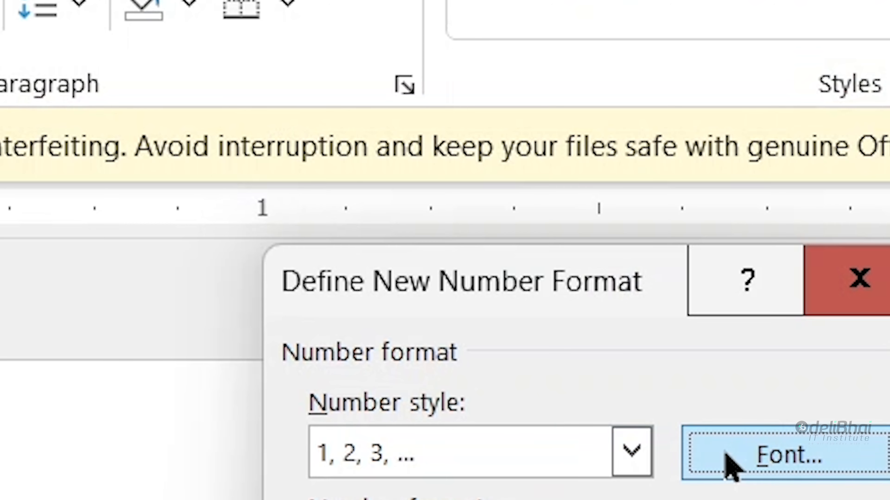
Step: Confirm SutonnyMJ as the number font and apply the Bengali-digit format to the list
left_click(727, 463)
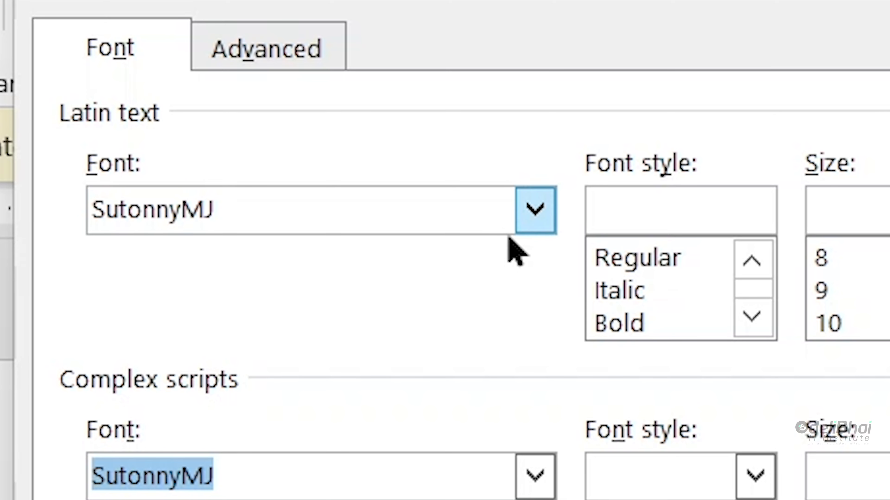
left_click(533, 221)
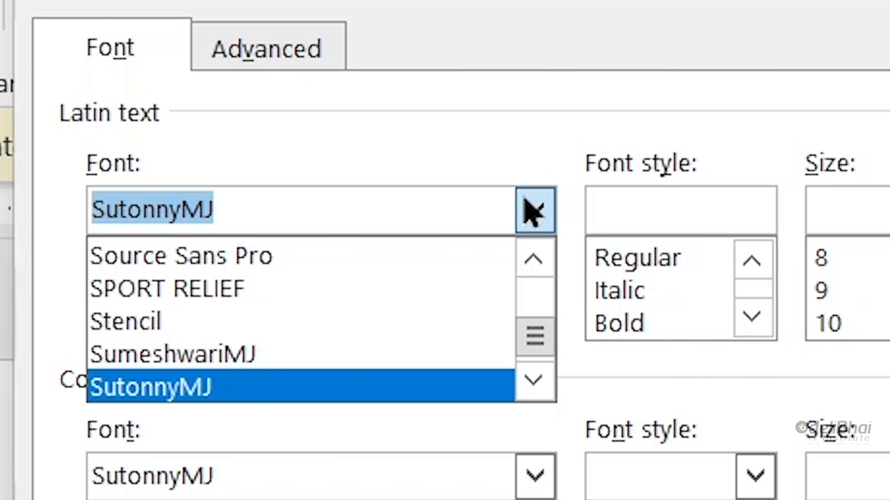
scroll(508, 222, "down", 3)
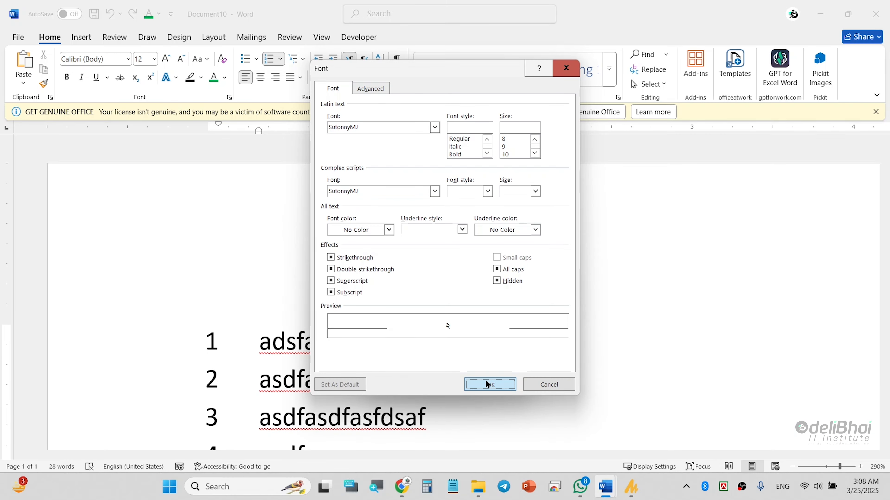
left_click(487, 383)
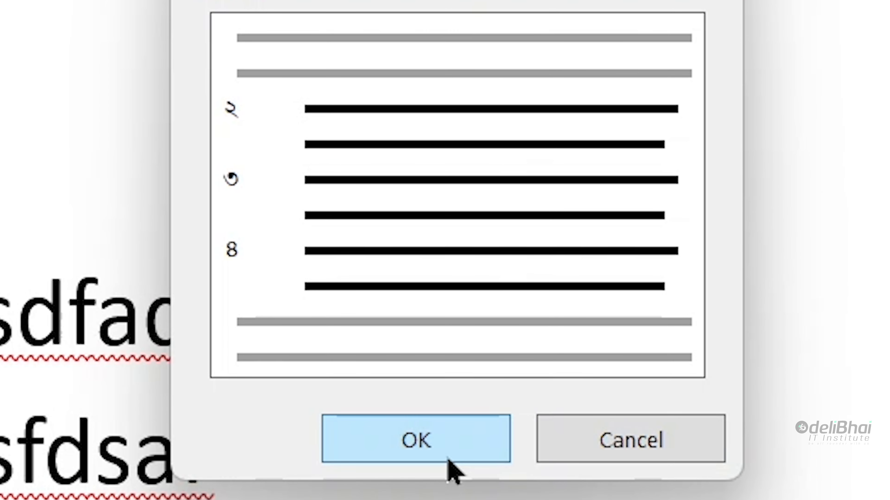
left_click(449, 457)
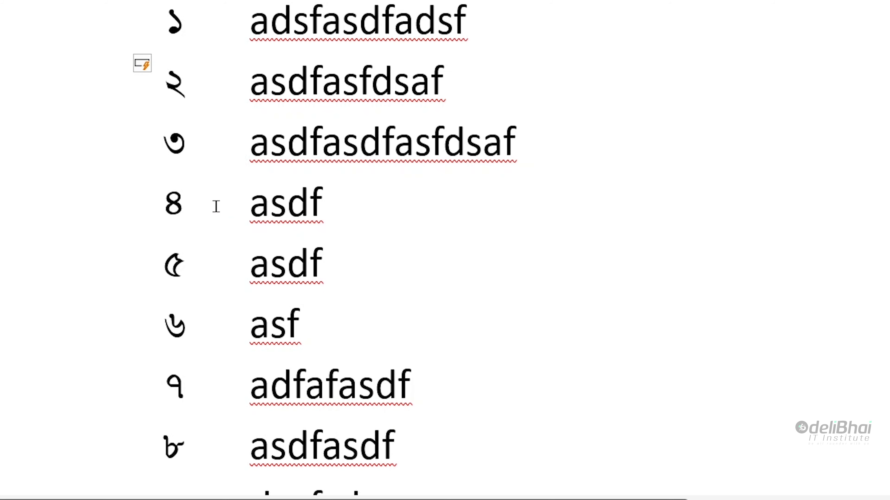
Step: Select the list numbers and switch to the Bijoy Classic keyboard in a new number format
left_click(179, 86)
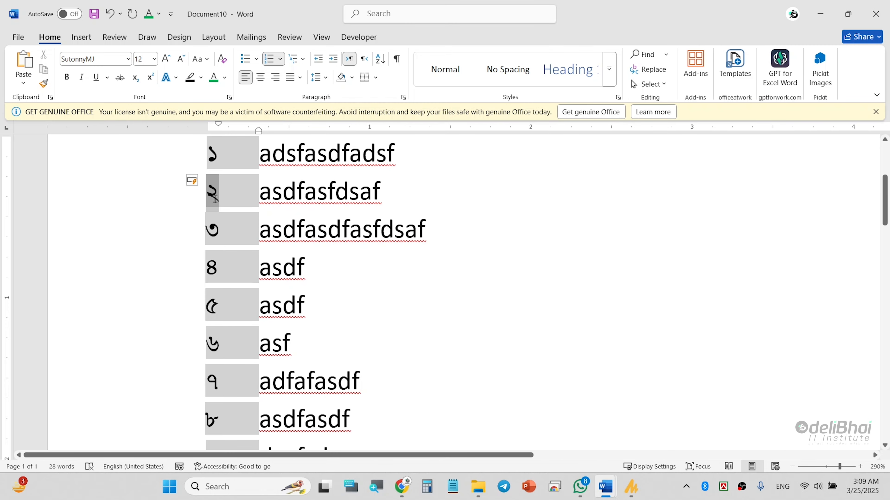
left_click(221, 160)
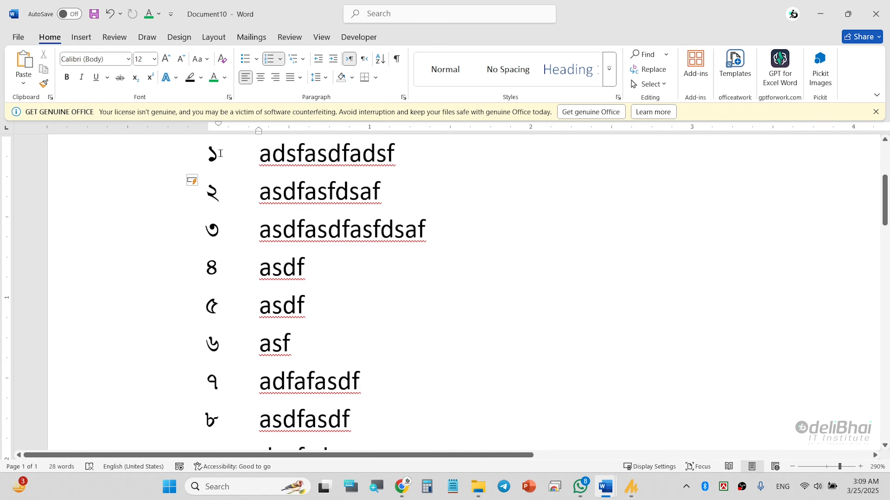
left_click(213, 154)
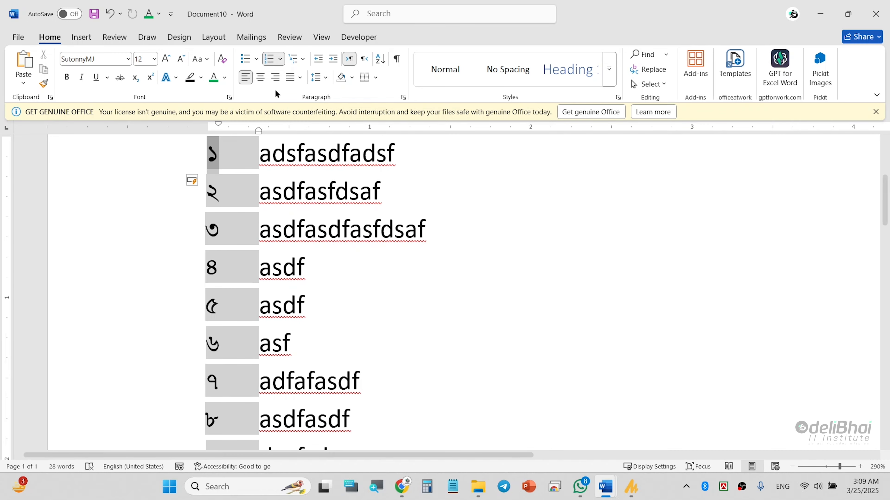
left_click(280, 60)
left_click(329, 432)
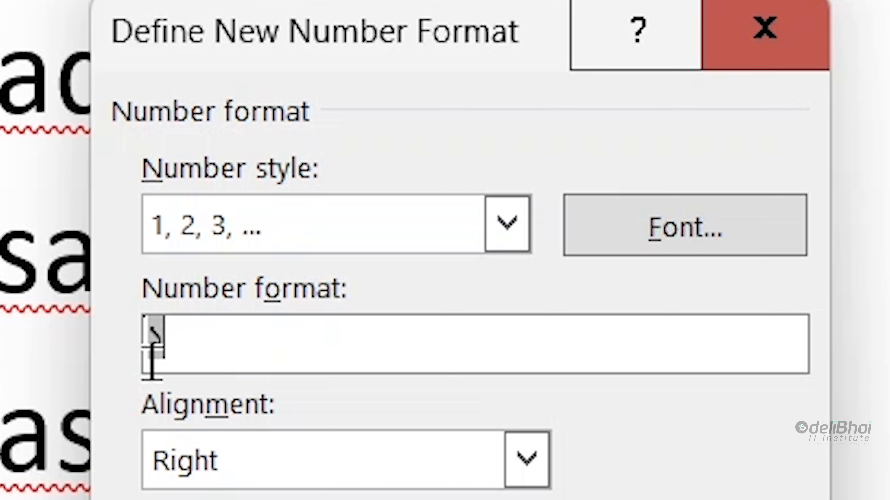
type("এ")
key("BackSpace")
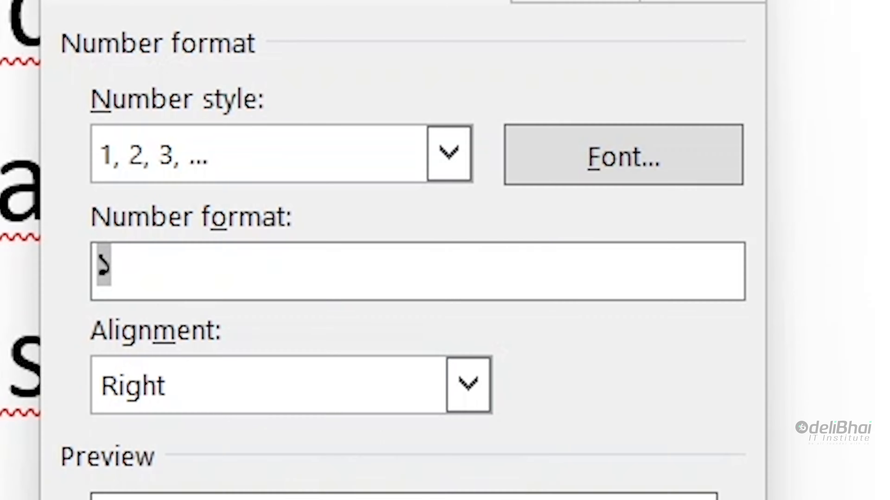
right_click(764, 471)
left_click(620, 279)
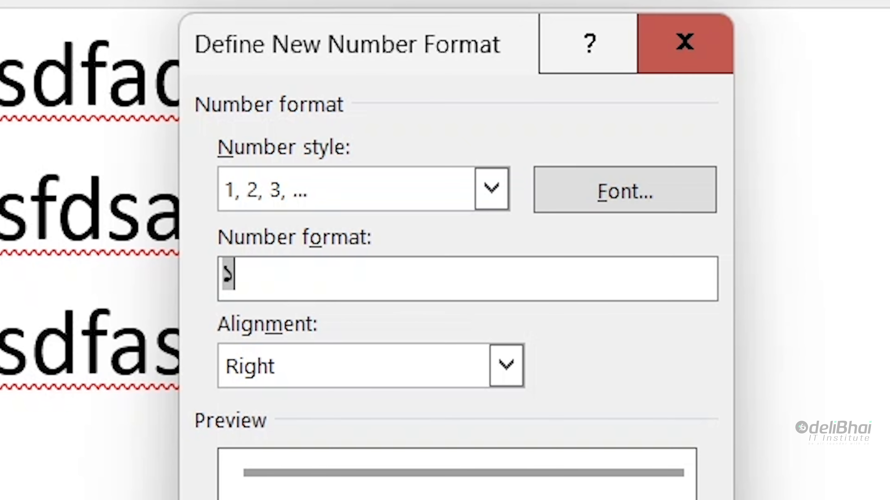
Step: Add a Bengali danda (।) after each number, giving ১ ।, ২ ।, ৩ ।
type("।")
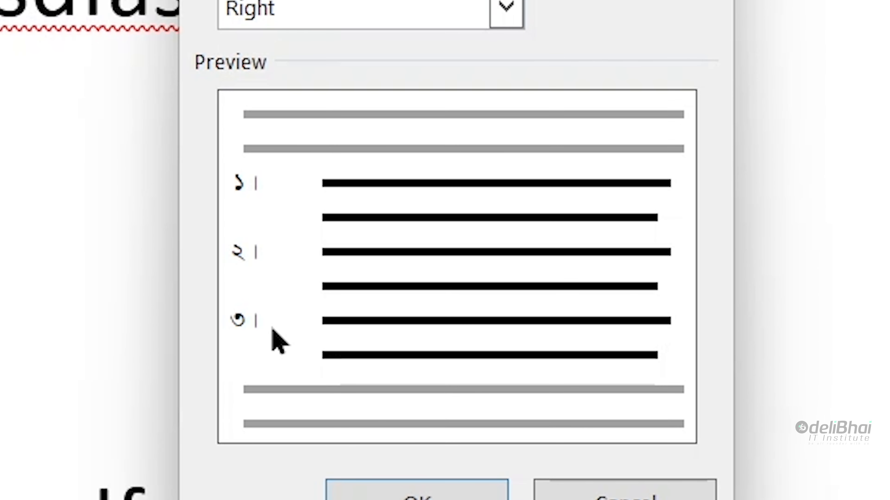
left_click(334, 494)
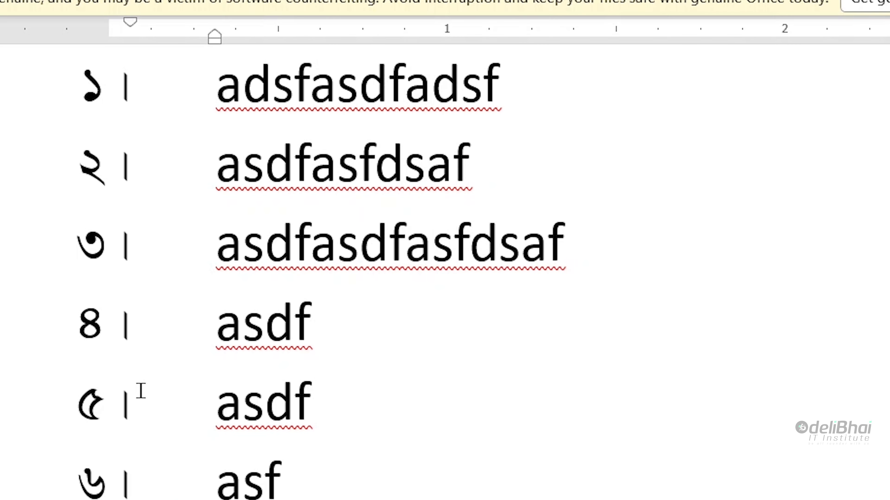
scroll(141, 392, "down", 5)
scroll(147, 397, "up", 5)
left_click(118, 184)
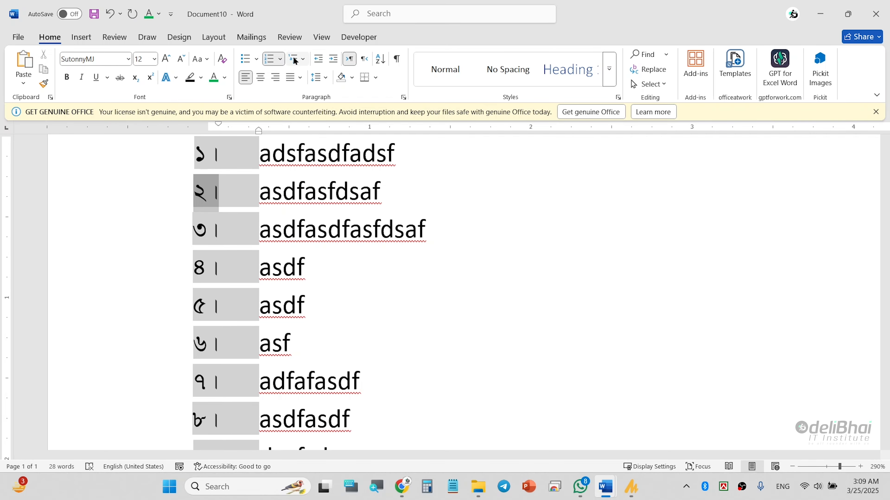
Step: Switch the list numbering style to lowercase Roman numerals i, ii, iii
left_click(279, 59)
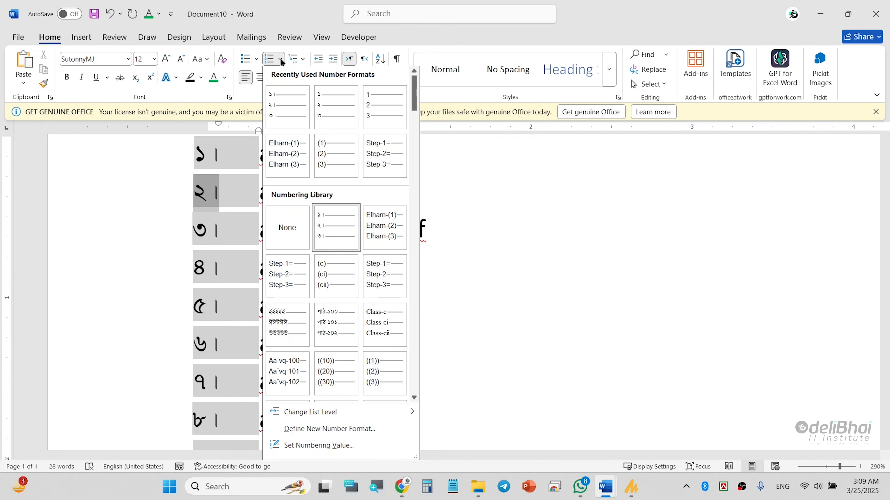
left_click(322, 429)
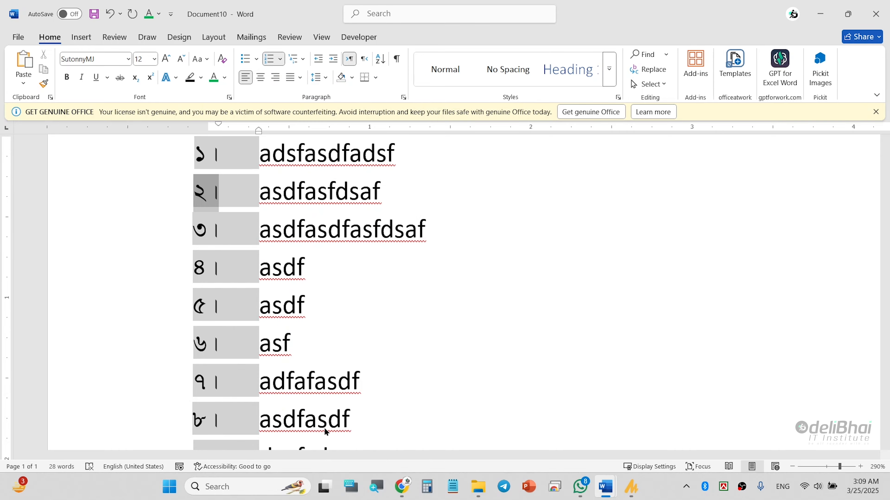
left_click(450, 186)
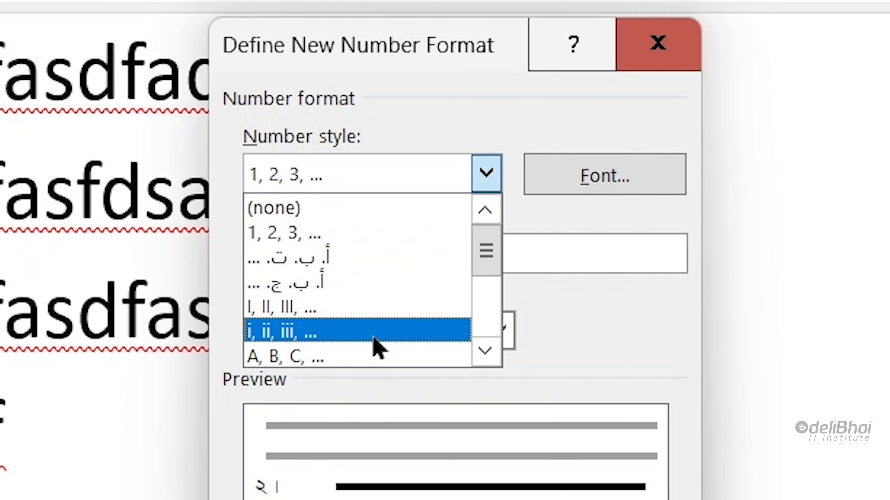
left_click(374, 332)
left_click(554, 465)
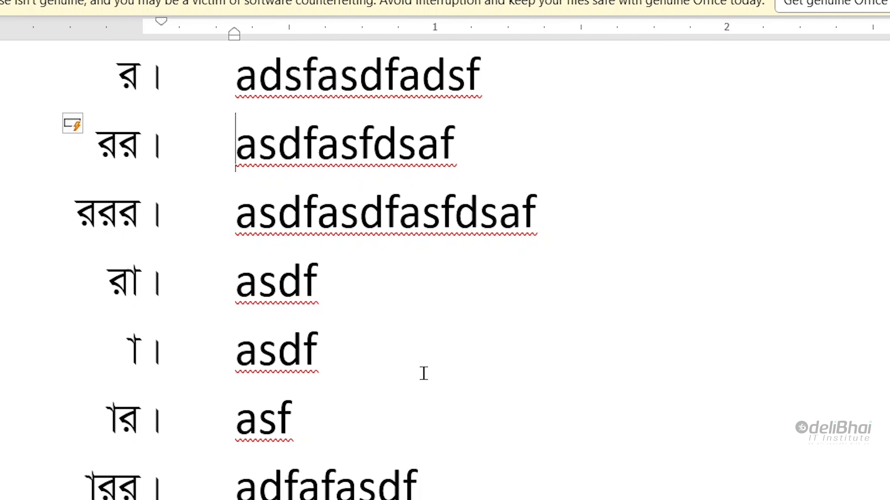
scroll(298, 332, "down", 10)
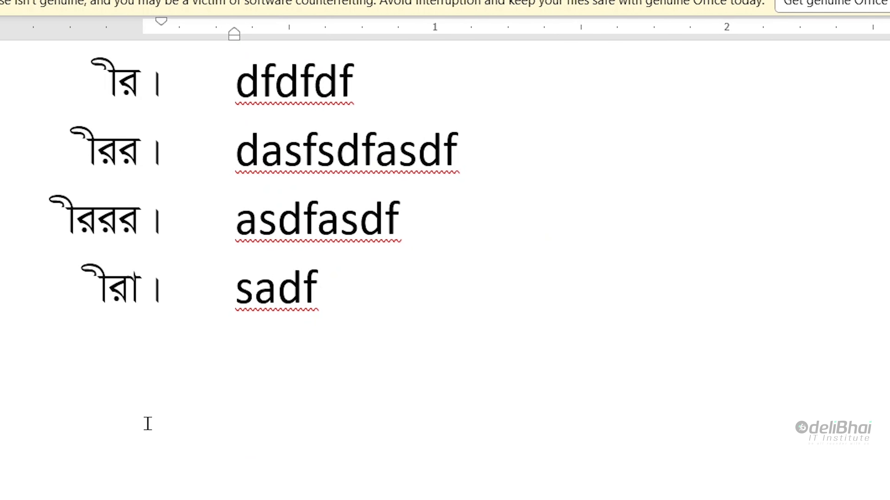
scroll(147, 423, "up", 10)
scroll(164, 417, "down", 5)
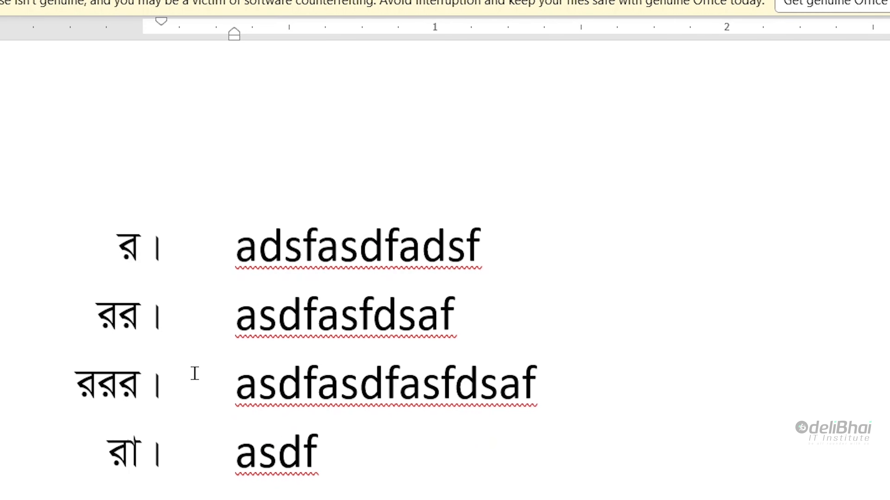
scroll(124, 352, "up", 5)
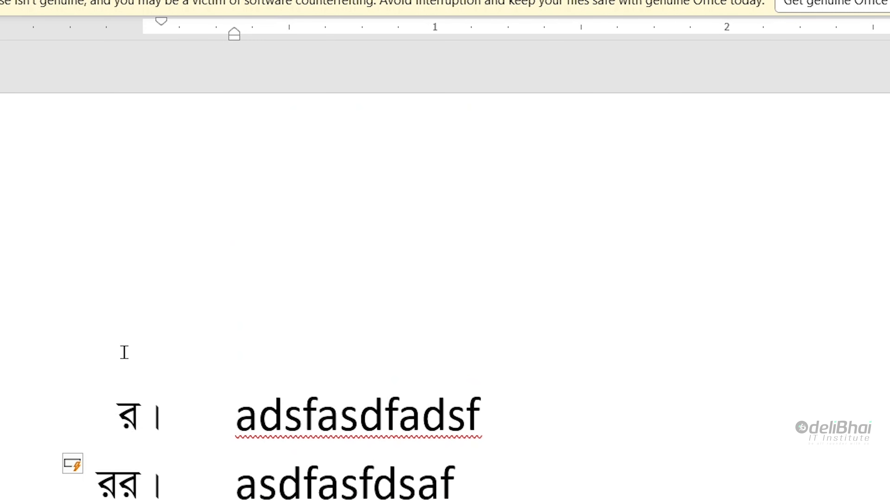
scroll(125, 352, "down", 5)
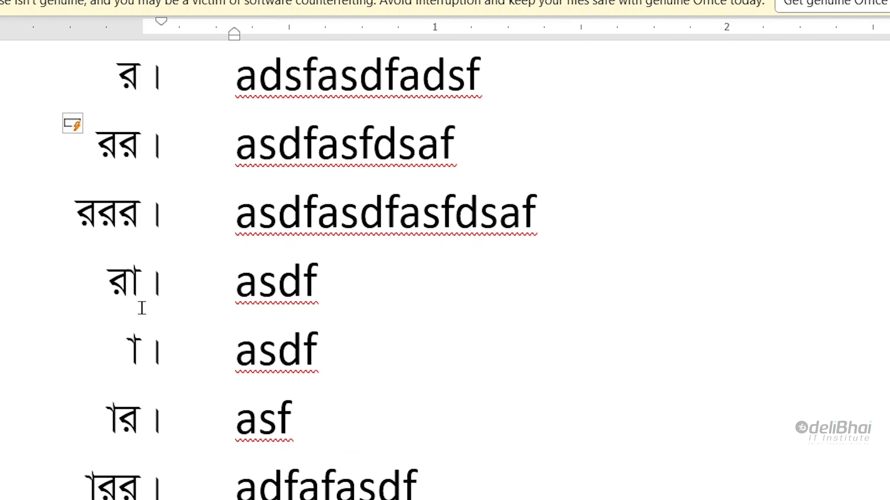
Step: Set the numbers to Times New Roman, then undo both changes to restore ১ ।, ২ ।
left_click(115, 139)
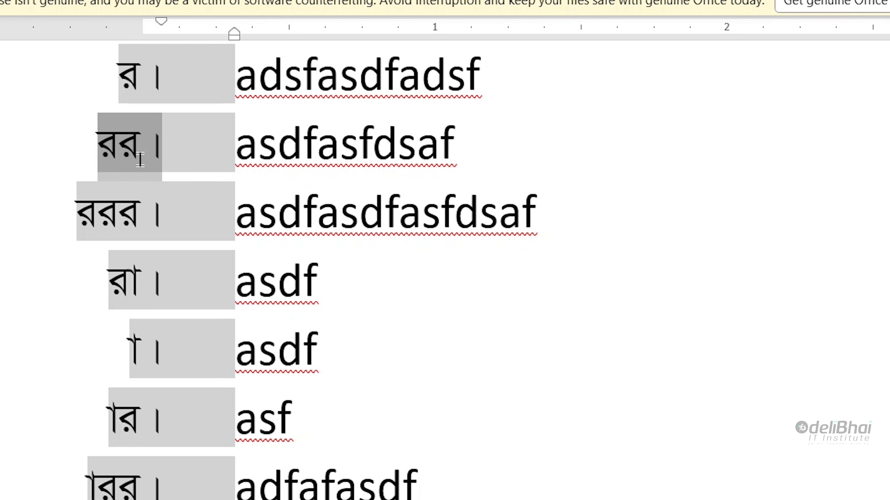
scroll(20, 165, "up", 5)
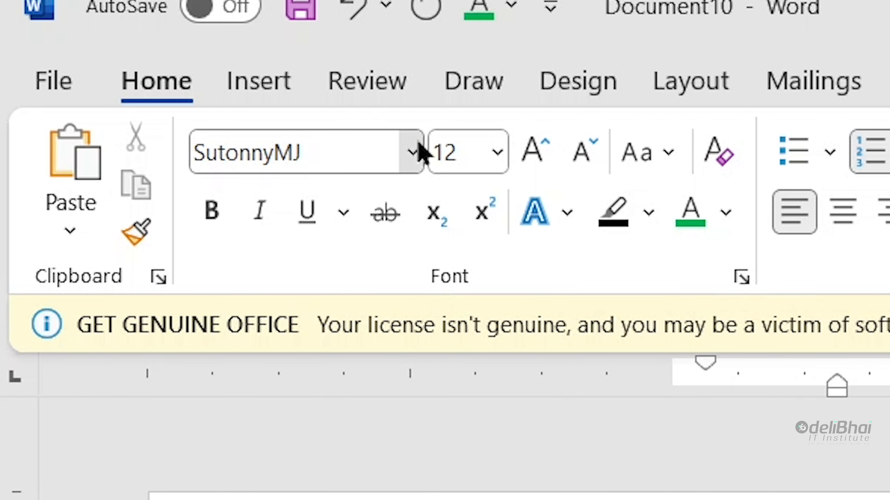
left_click(420, 151)
left_click(346, 358)
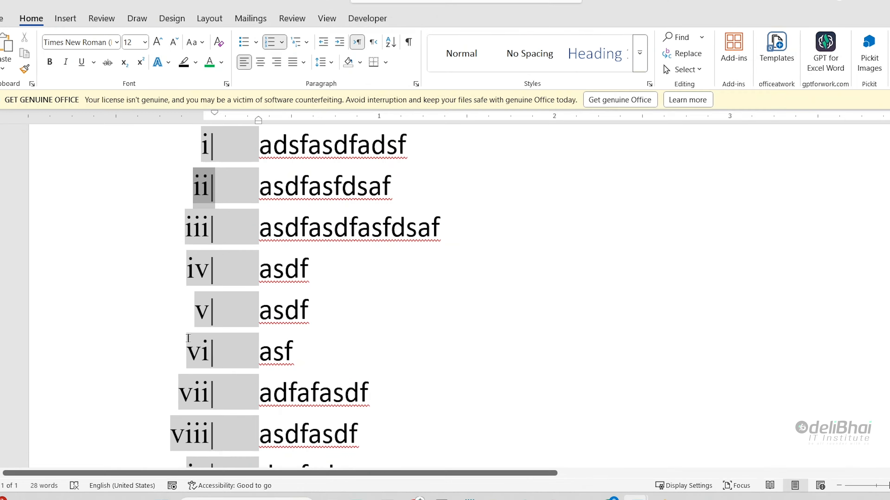
key("F3")
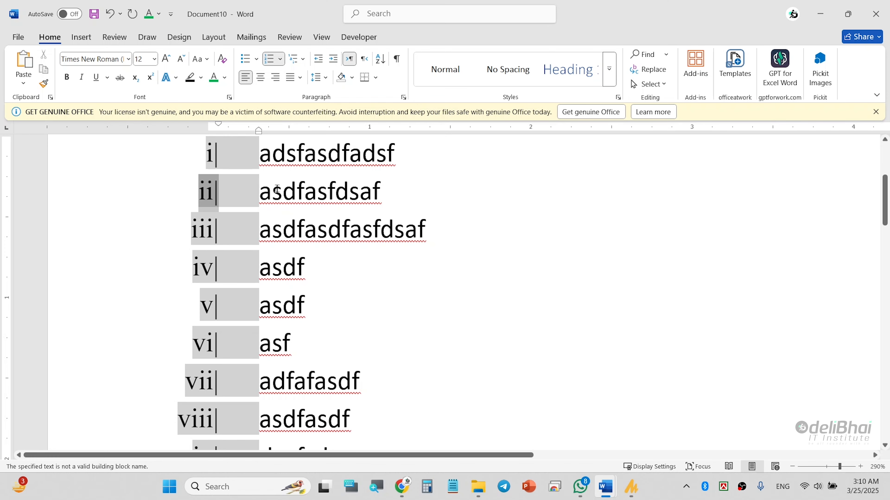
key("ctrl+z")
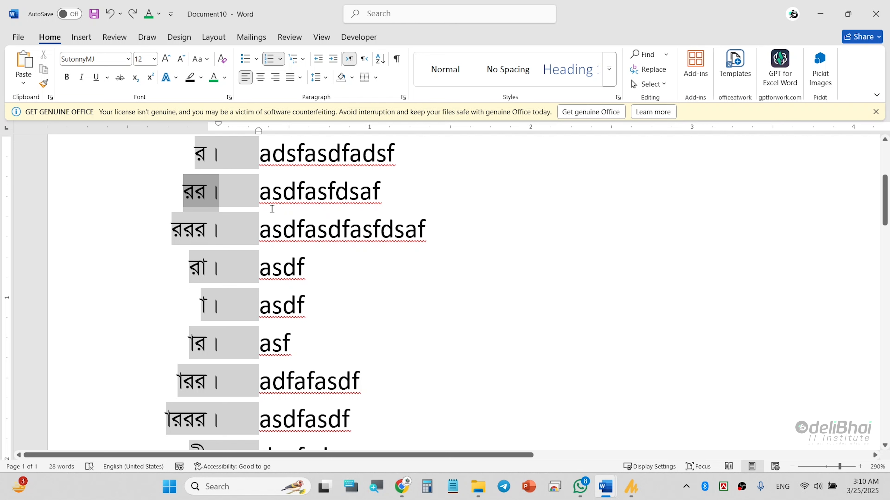
key("ctrl+z")
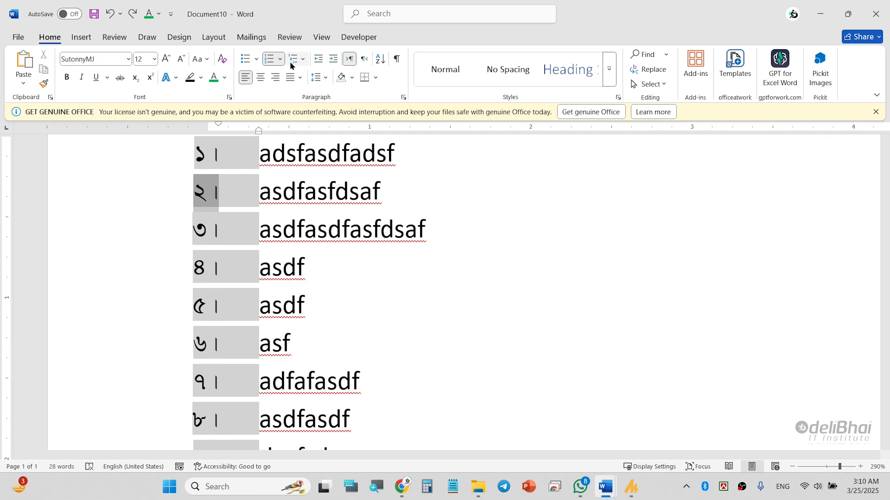
Step: Add অধ্যায়- before the number and drop the trailing danda, giving অধ্যায়-১, অধ্যায়-২
left_click(280, 59)
left_click(319, 437)
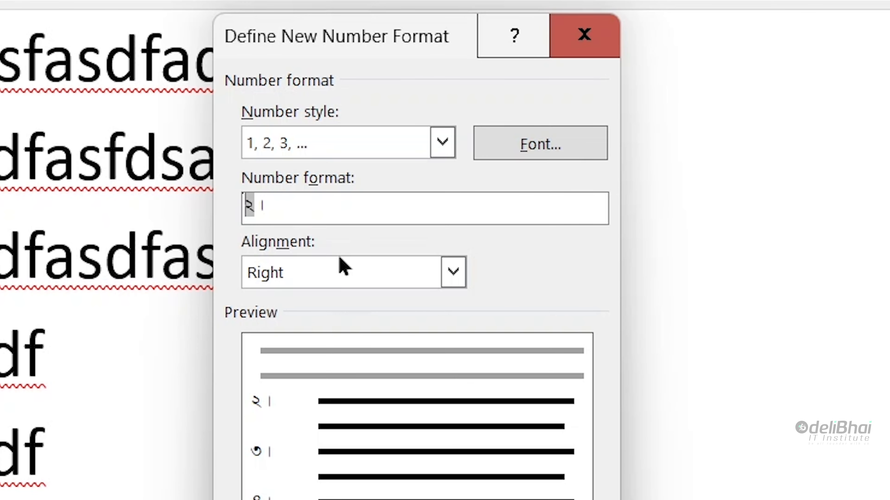
type("ঋ")
key("BackSpace")
type("অধ্যা")
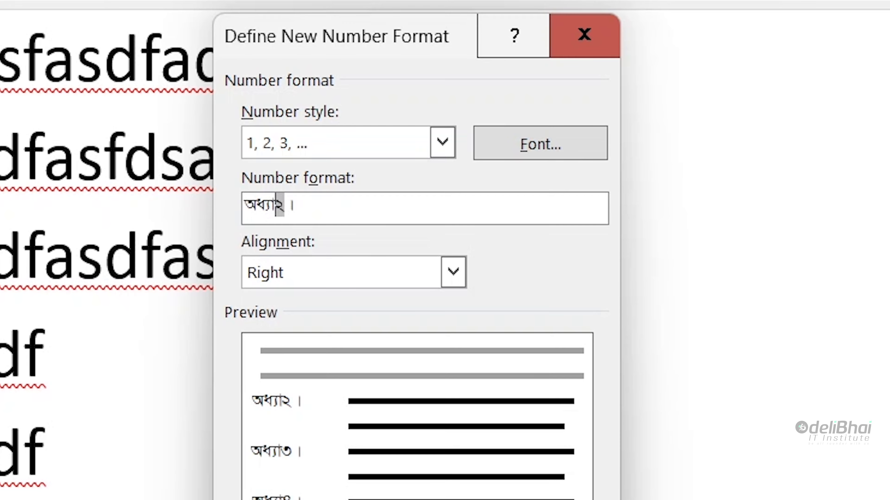
type("য়-")
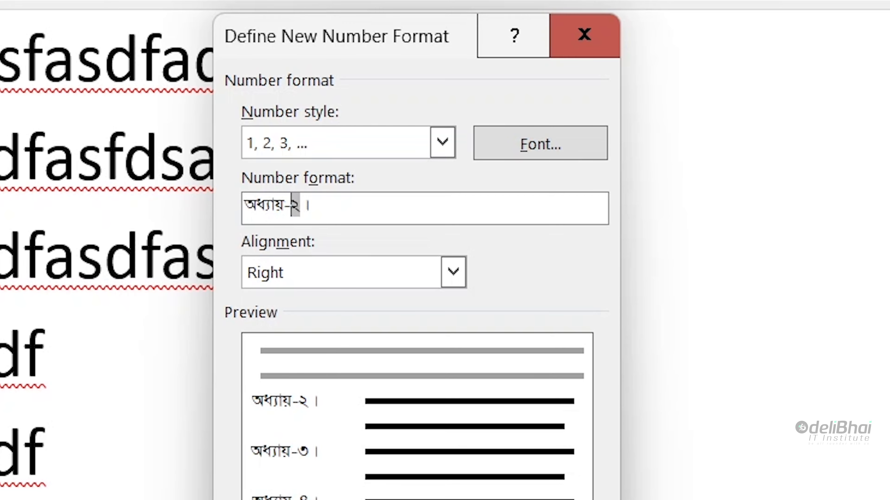
key("BackSpace")
key("BackSpace")
key("Return")
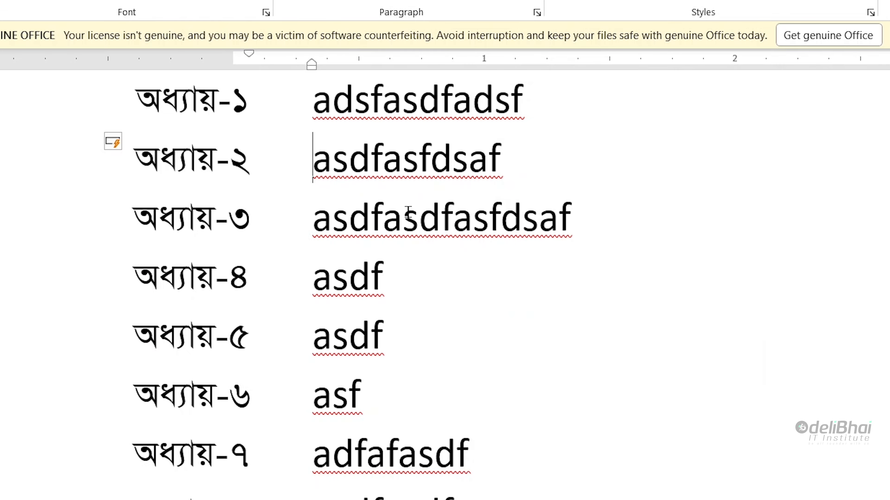
scroll(339, 216, "up", 5)
scroll(290, 243, "down", 5)
Step: Set the list numbers' font to Times New Roman, turning them into Aa¨vq-1, Aa¨vq-2
left_click(211, 159)
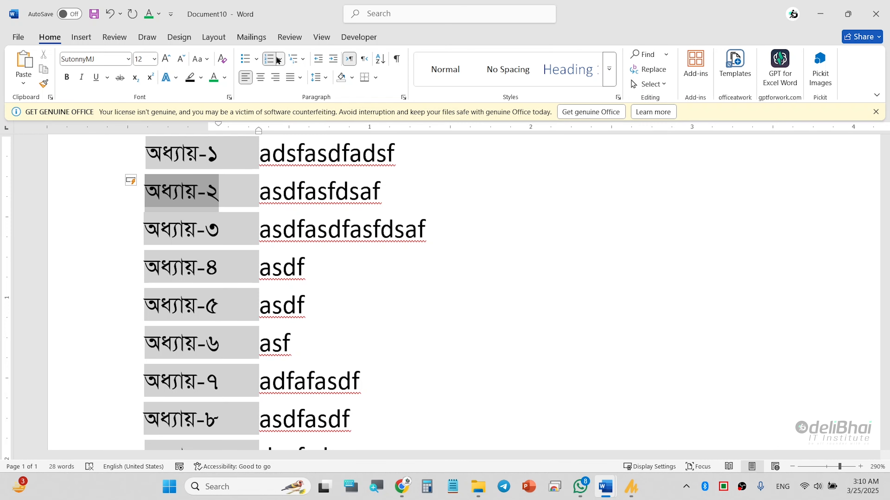
left_click(279, 60)
left_click(279, 59)
left_click(279, 60)
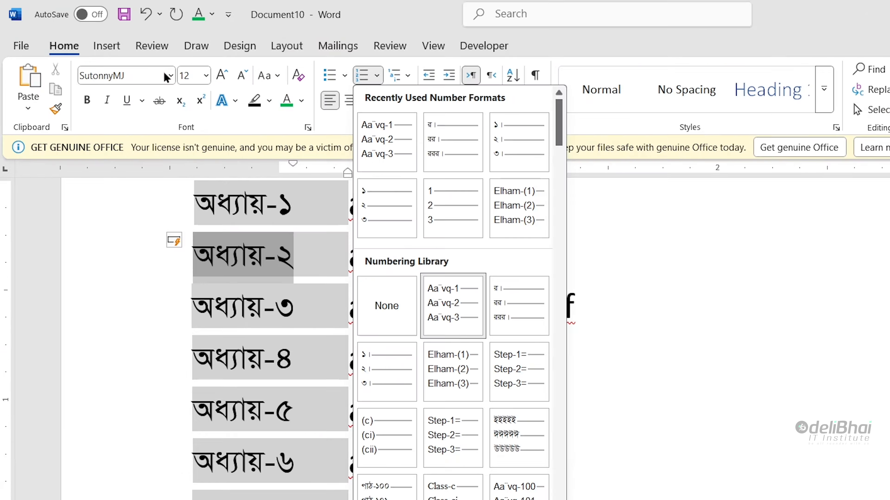
left_click(126, 59)
left_click(126, 59)
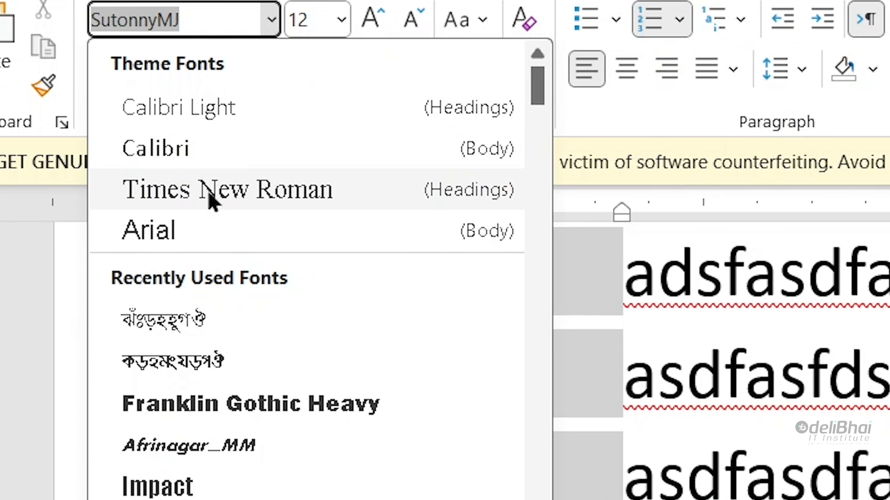
left_click(212, 202)
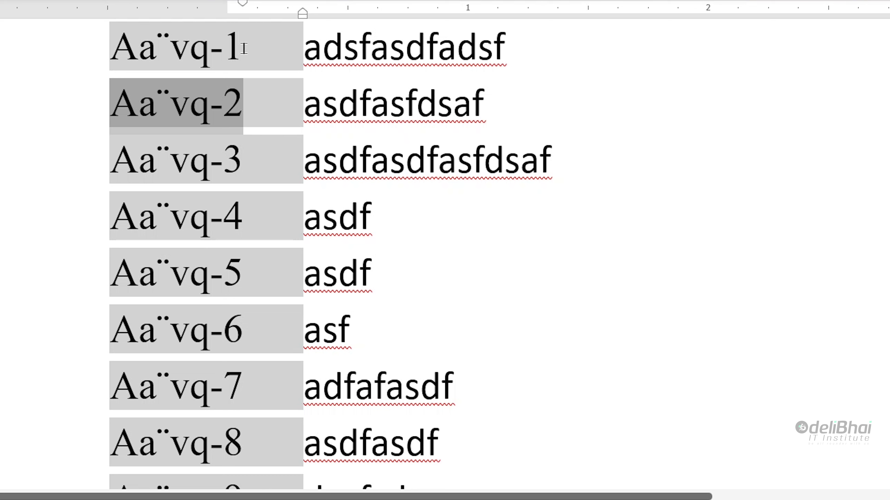
left_click(170, 142)
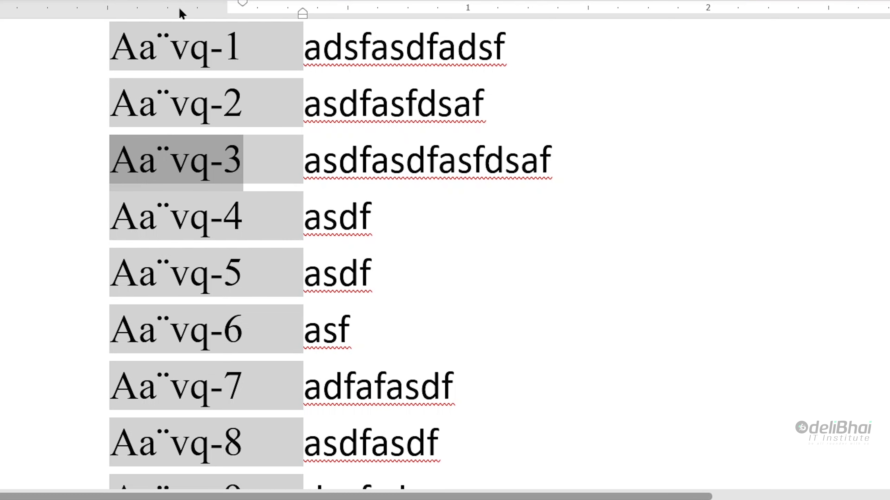
Step: Replace the Aa¨vq prefix with Part in the number format, giving Part-1, Part-2
left_click(326, 1)
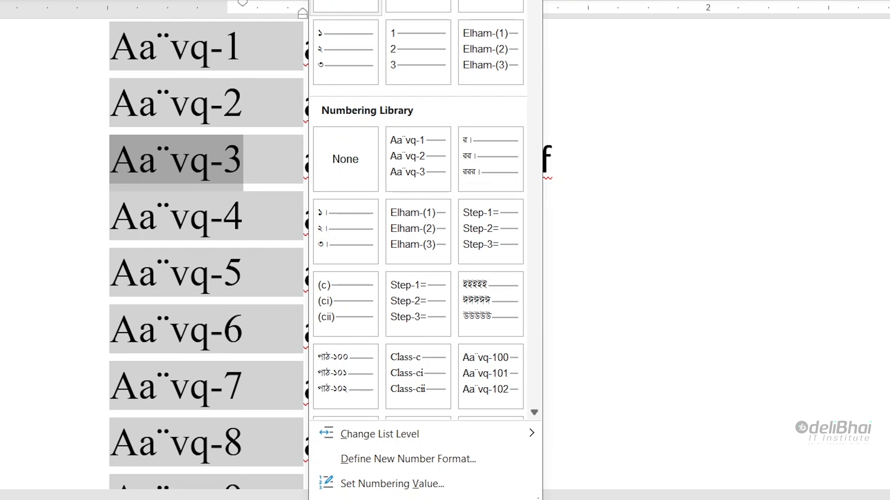
left_click(407, 461)
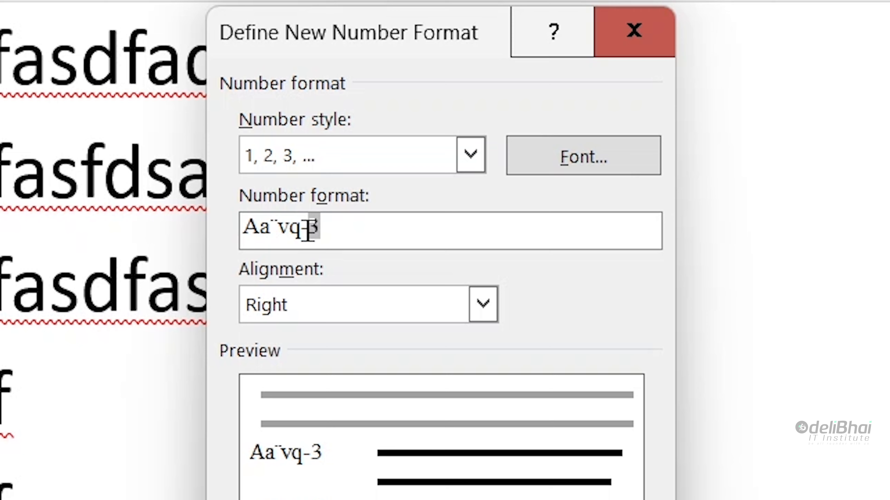
left_click_drag(300, 231, 186, 214)
type("p„cU")
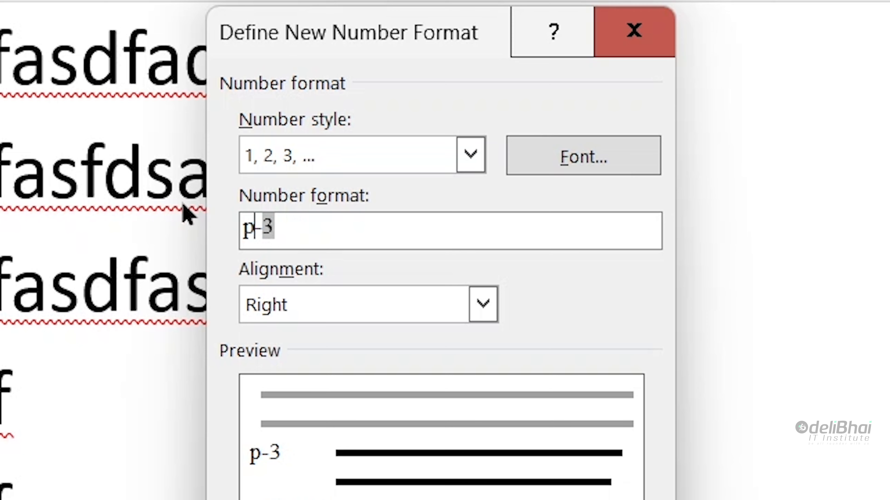
key("BackSpace")
key("BackSpace")
key("BackSpace")
key("BackSpace")
type("Part")
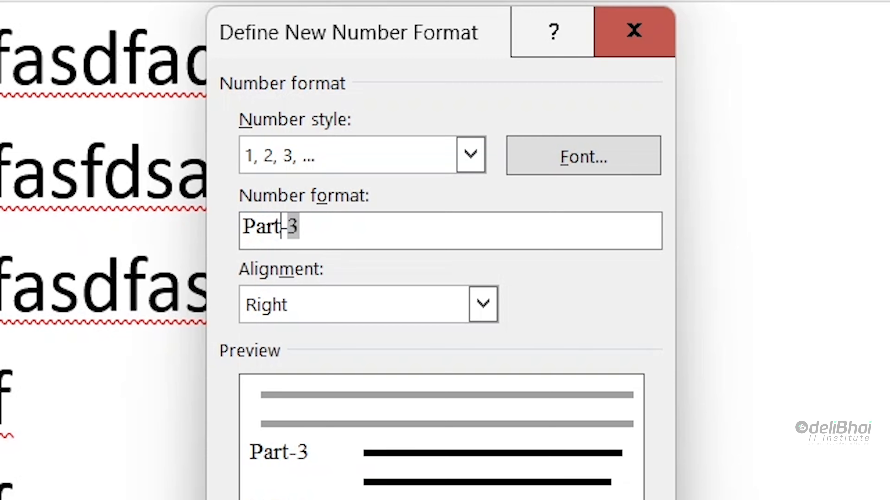
key("Return")
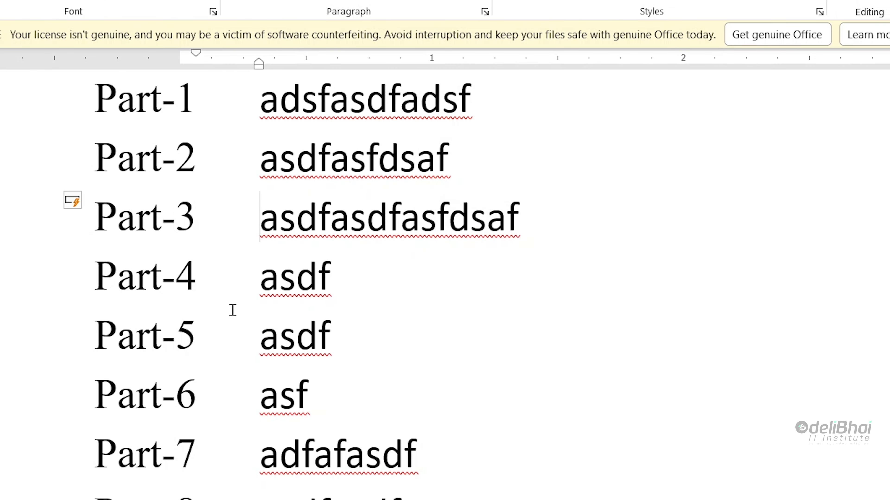
left_click(473, 334)
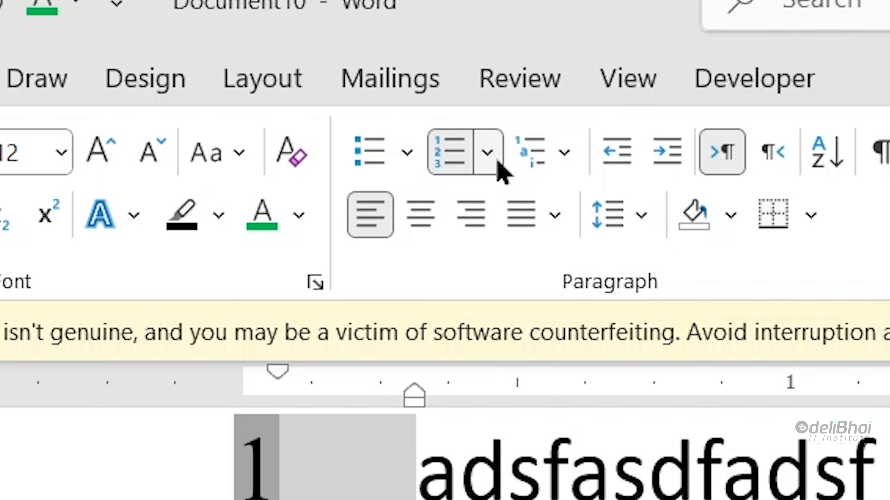
Step: Set the list's starting value to 100 so items run 100, 101, 102
left_click(280, 59)
left_click(260, 396)
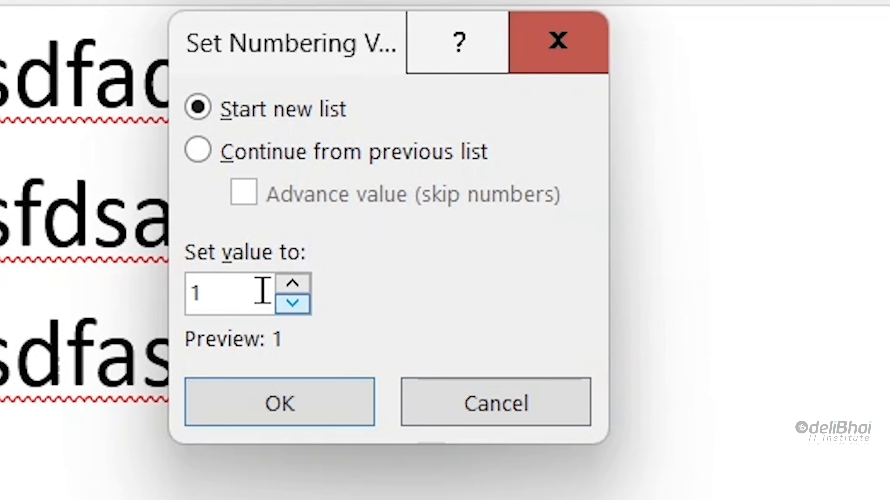
double_click(262, 291)
type("100")
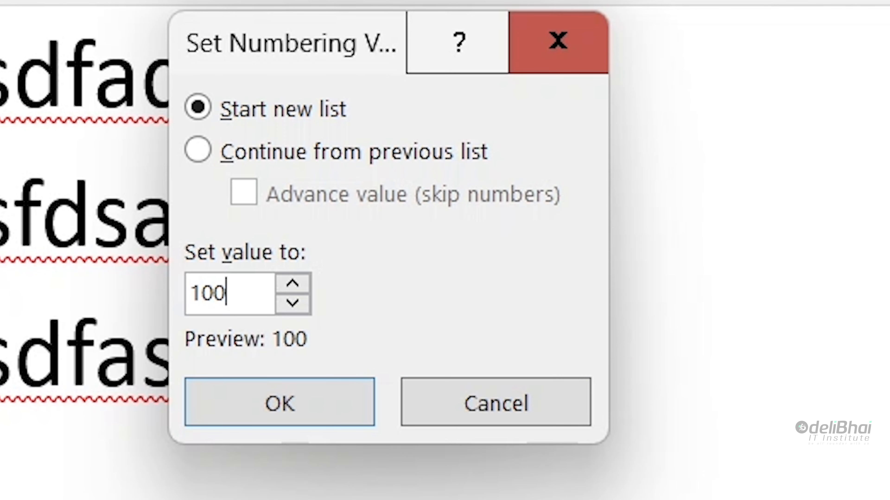
key("Return")
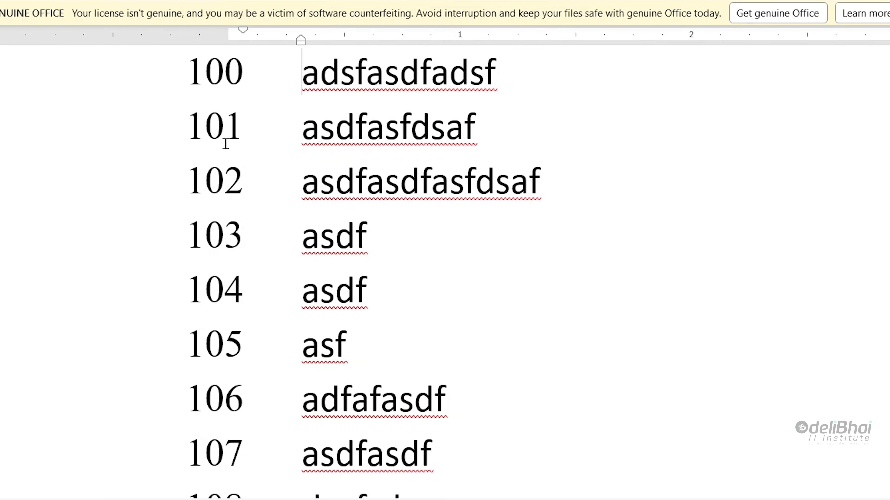
left_click(220, 74)
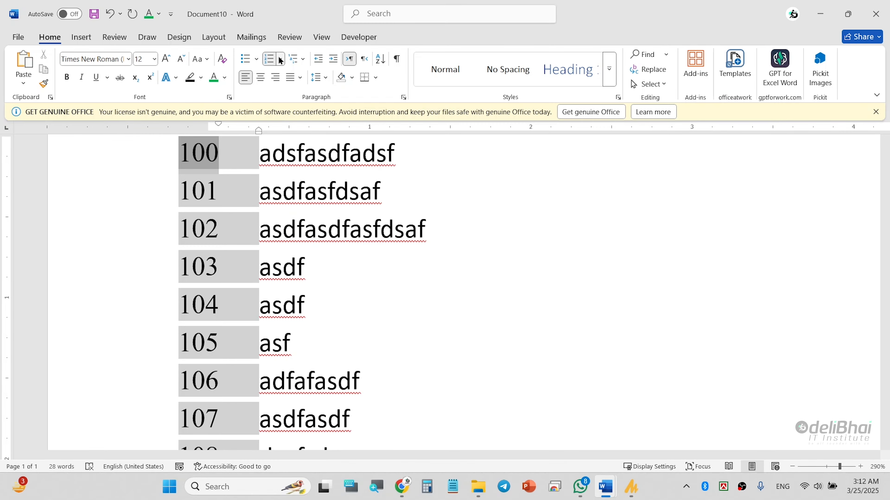
left_click(280, 59)
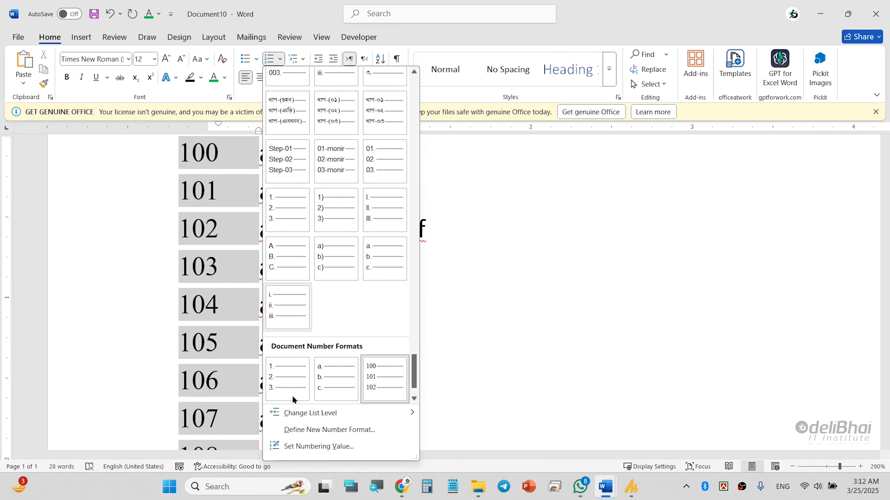
Step: Change the list's number style to lowercase roman numerals (i, ii, iii) so it reads c, ci, cii
left_click(296, 433)
left_click(458, 185)
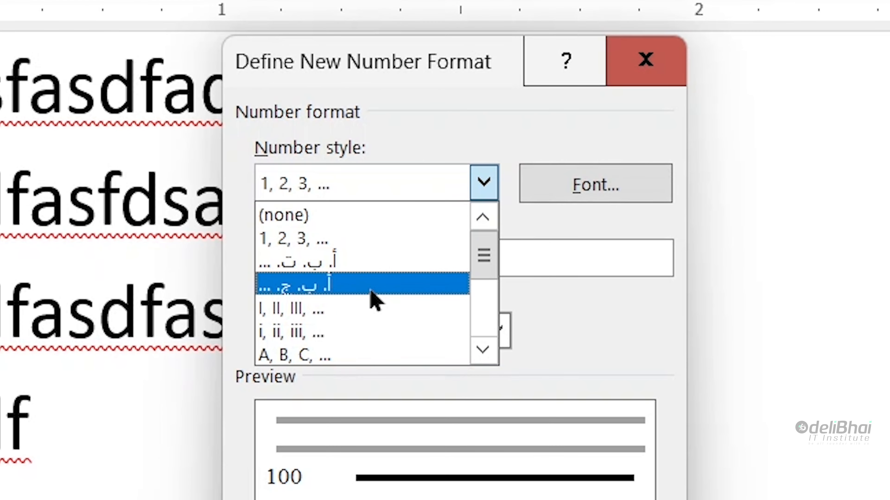
left_click(348, 332)
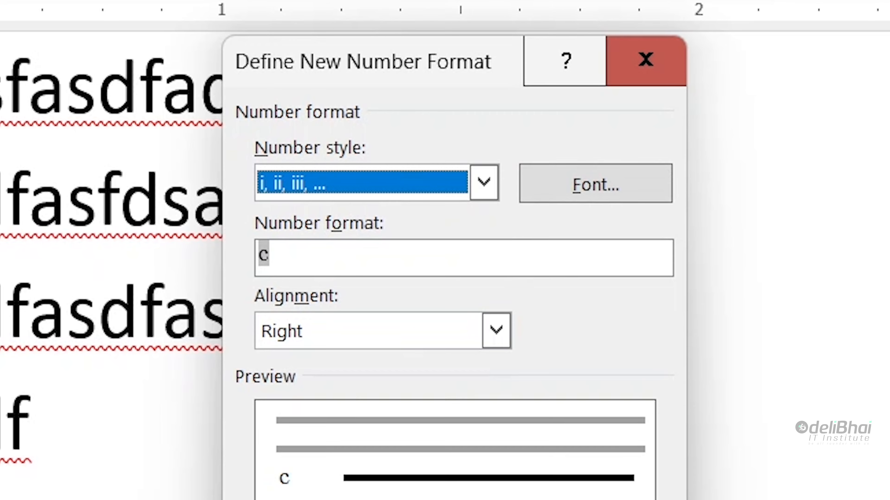
left_click(445, 499)
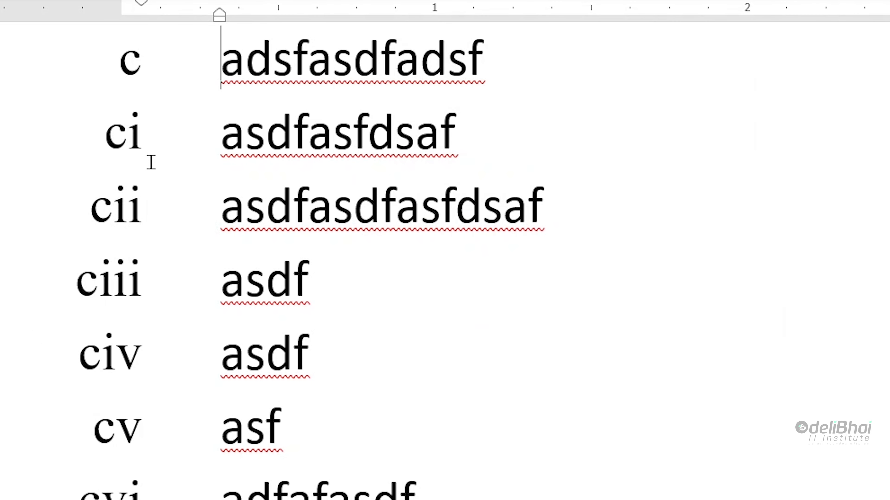
scroll(181, 199, "up", 2)
scroll(193, 226, "down", 2)
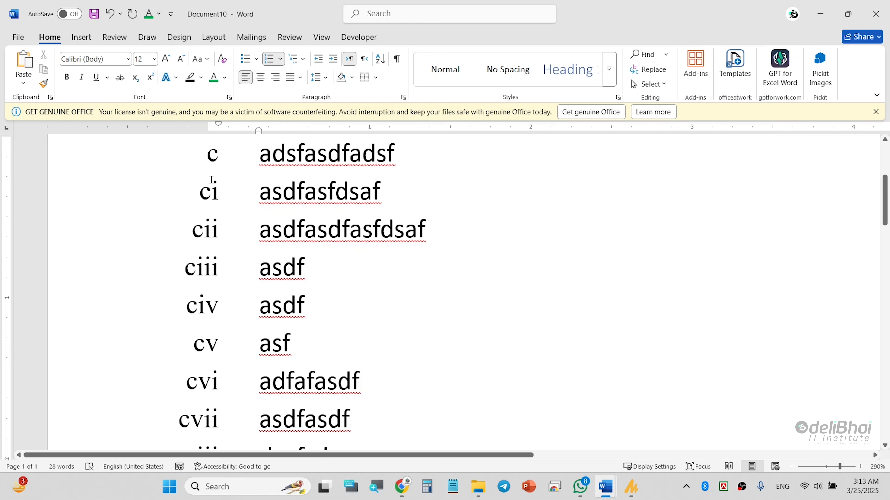
left_click(214, 154)
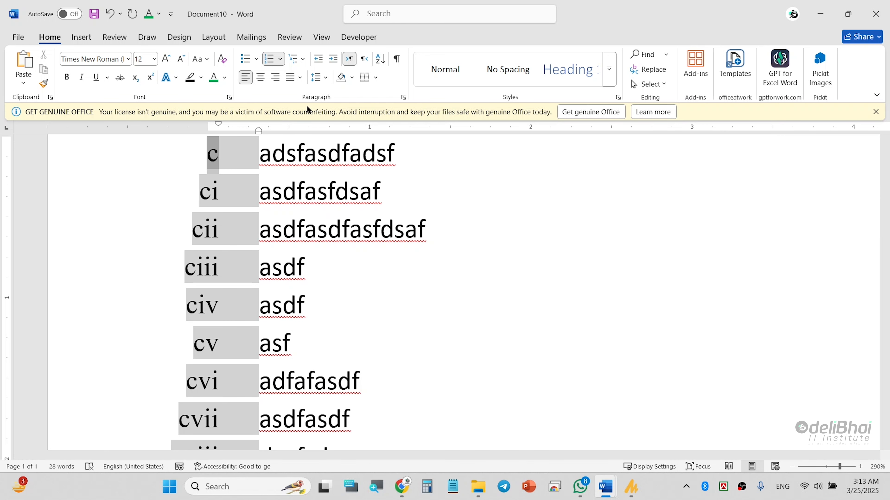
Step: Set the list's numbering value to 275 so it starts at cclxxv
left_click(282, 60)
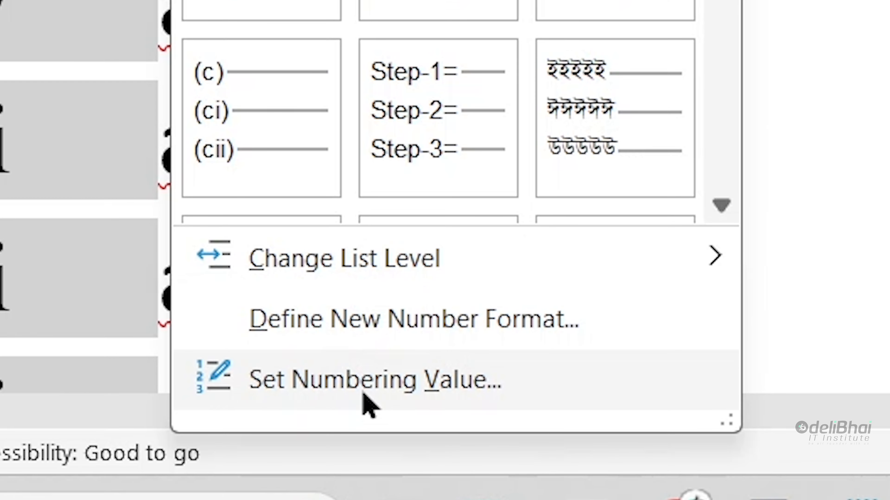
left_click(364, 405)
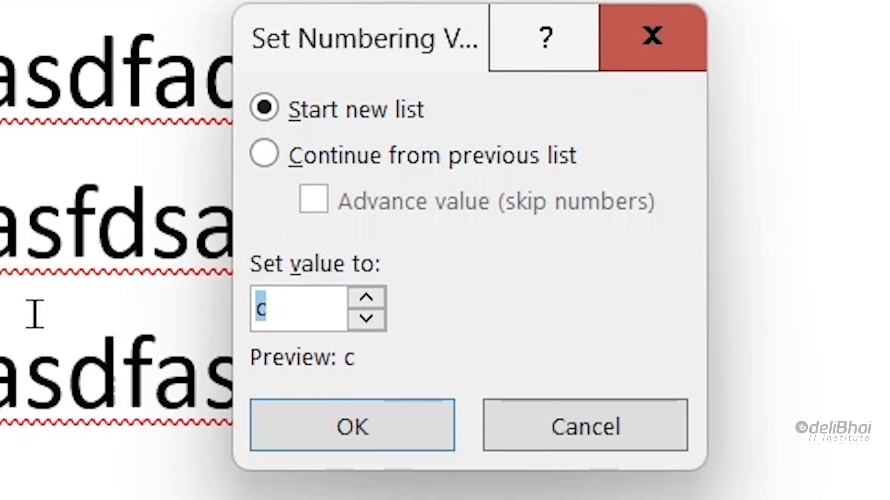
key("BackSpace")
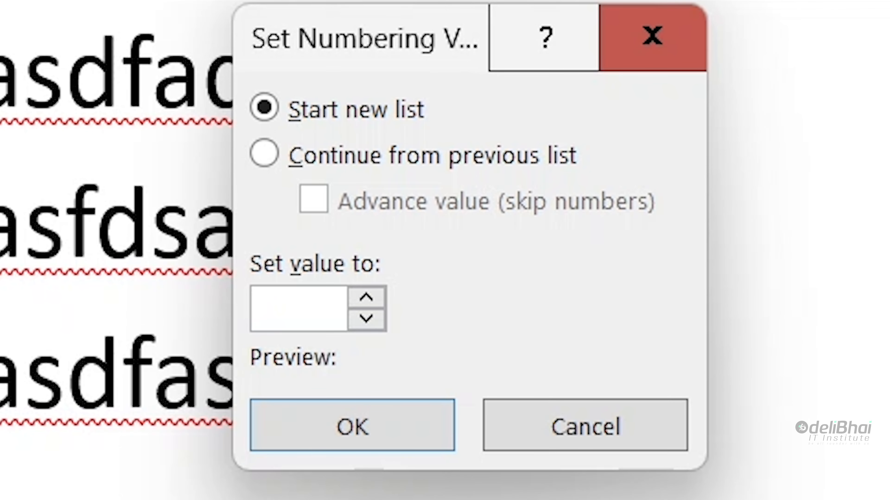
type("275")
key("Return")
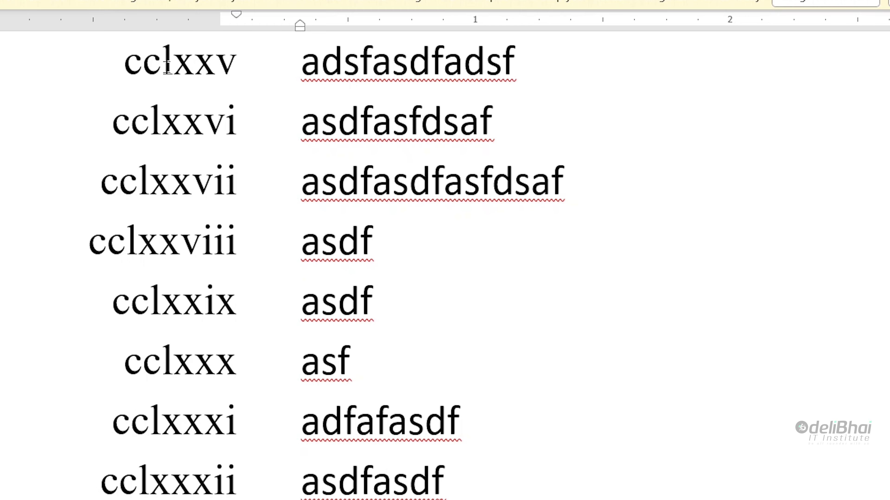
left_click(199, 64)
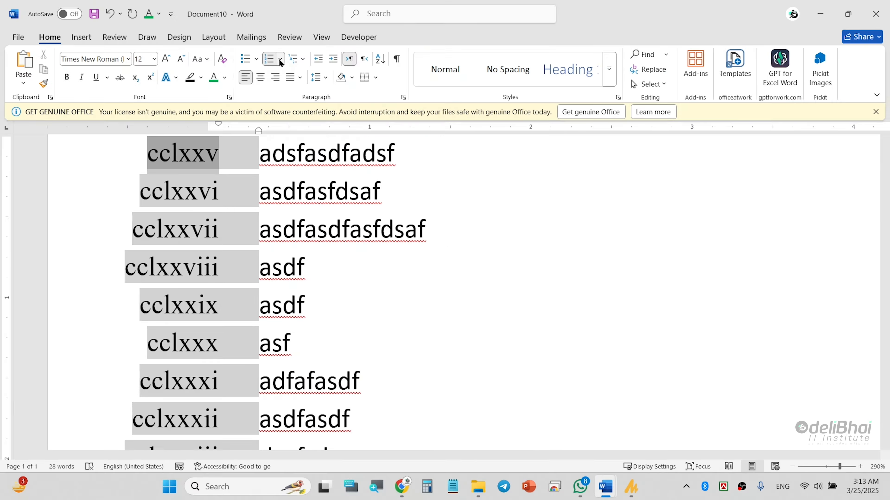
left_click(281, 60)
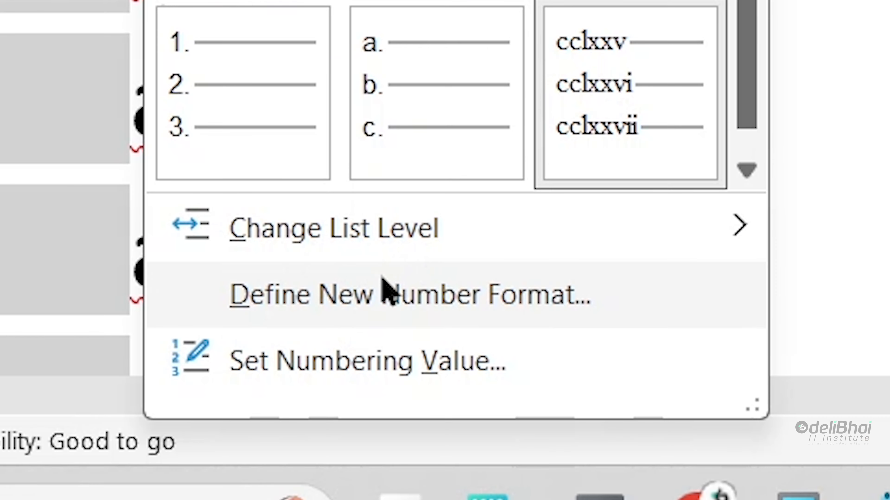
Step: Switch the number style to '1, 2, 3' so the list runs 275, 276, 277
left_click(384, 281)
left_click(424, 127)
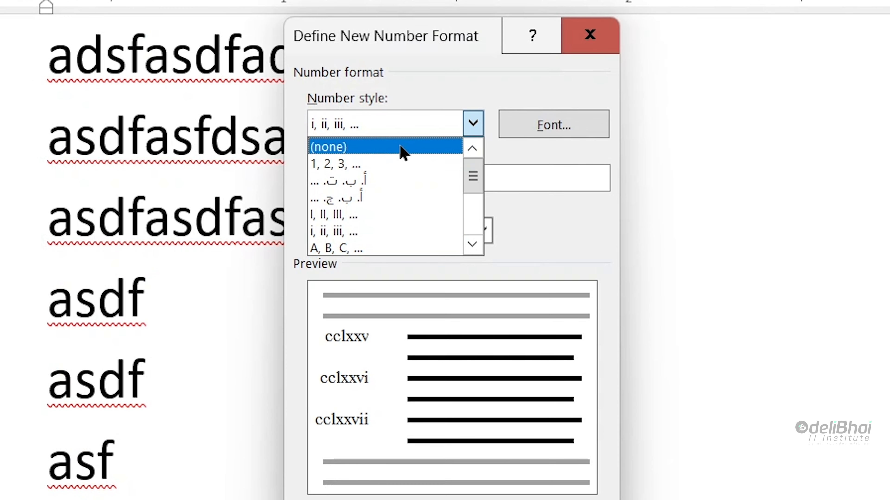
left_click(389, 168)
left_click(438, 499)
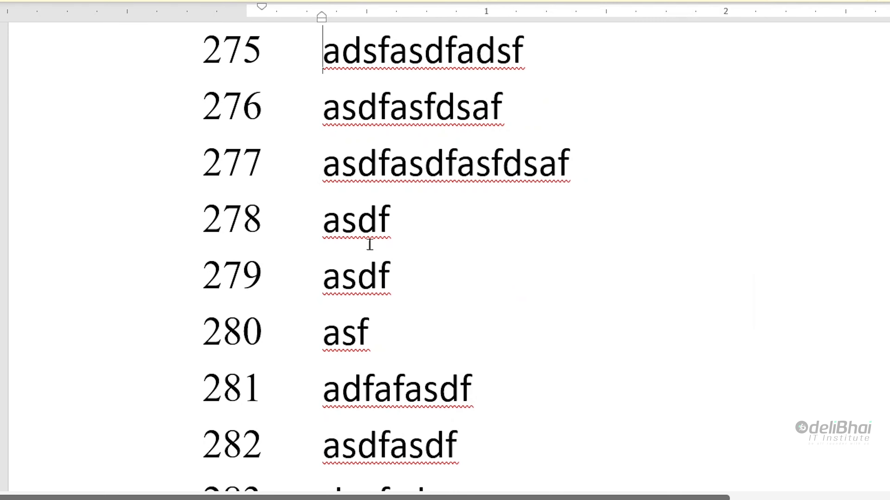
left_click(247, 44)
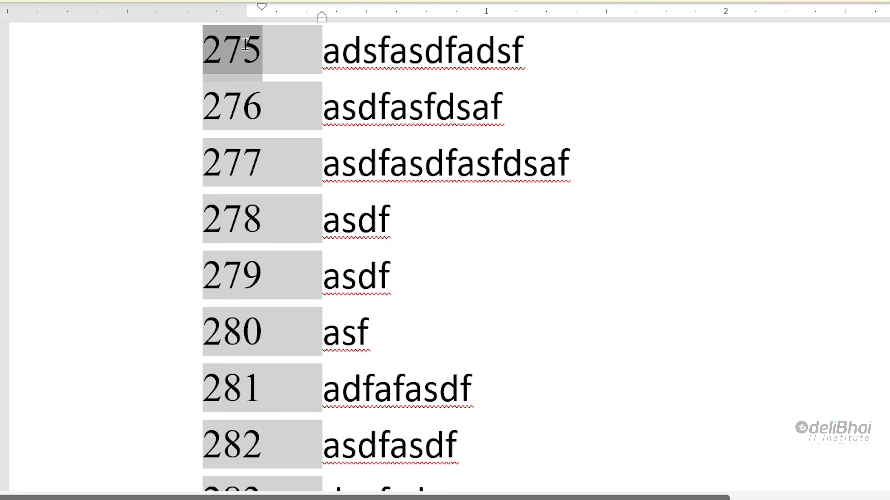
Step: Define a new number format with the 'a, b, c' style so labels read ooooooooooo, ppppppppppp
left_click(350, 0)
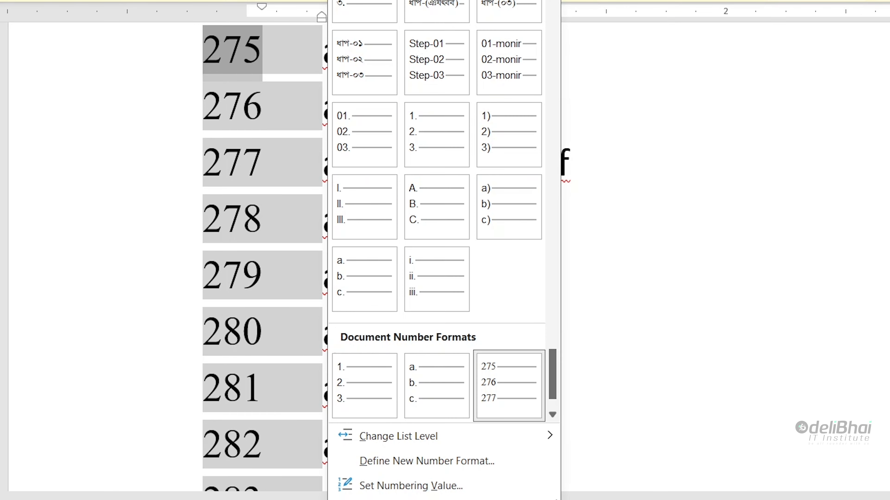
left_click(276, 338)
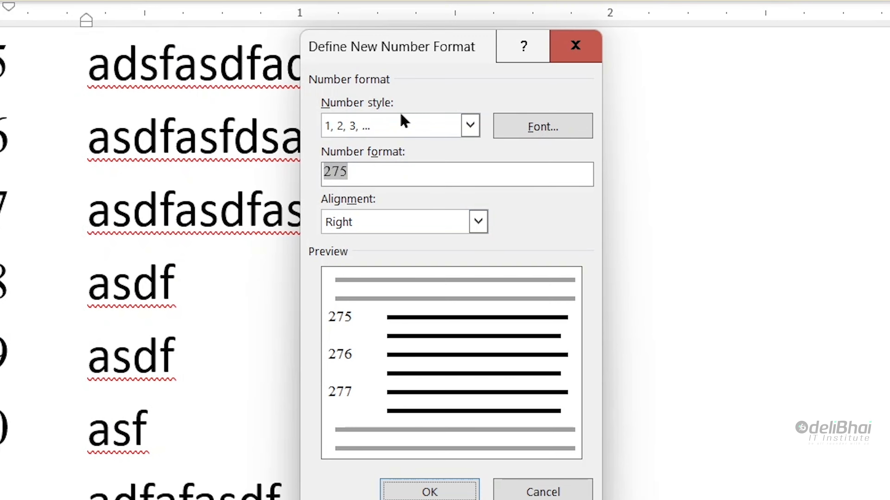
left_click(401, 122)
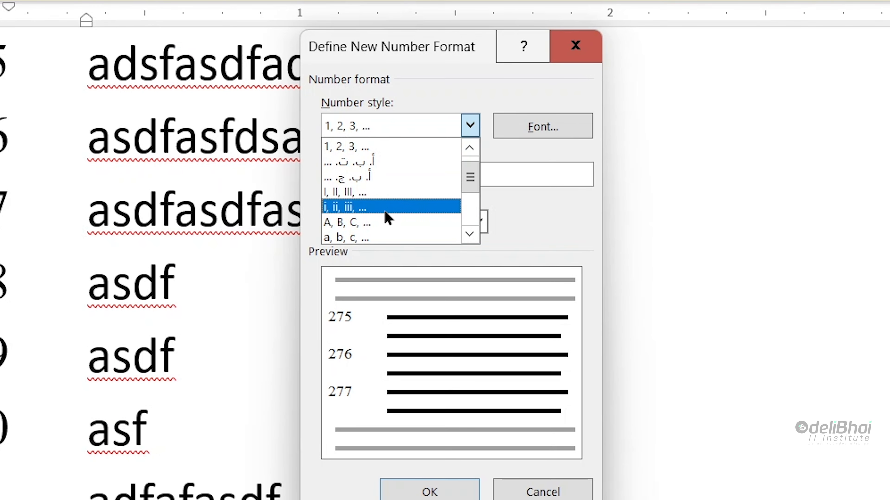
left_click(378, 238)
left_click(429, 491)
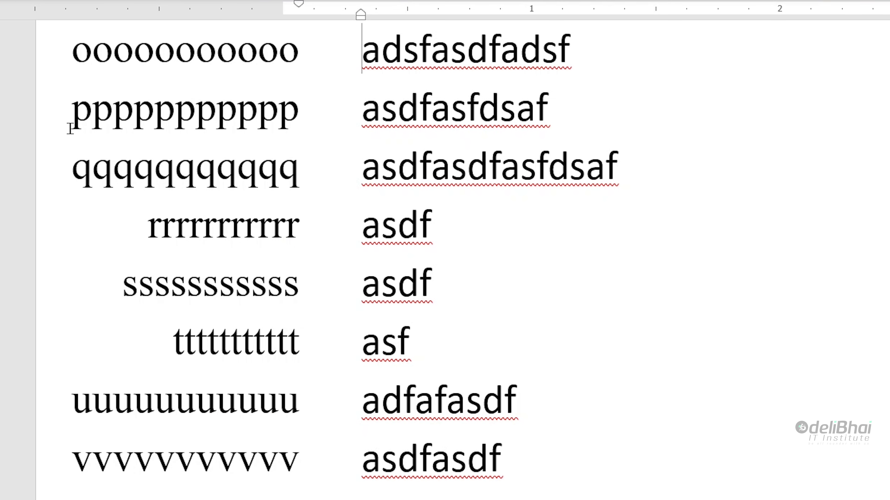
left_click(228, 51)
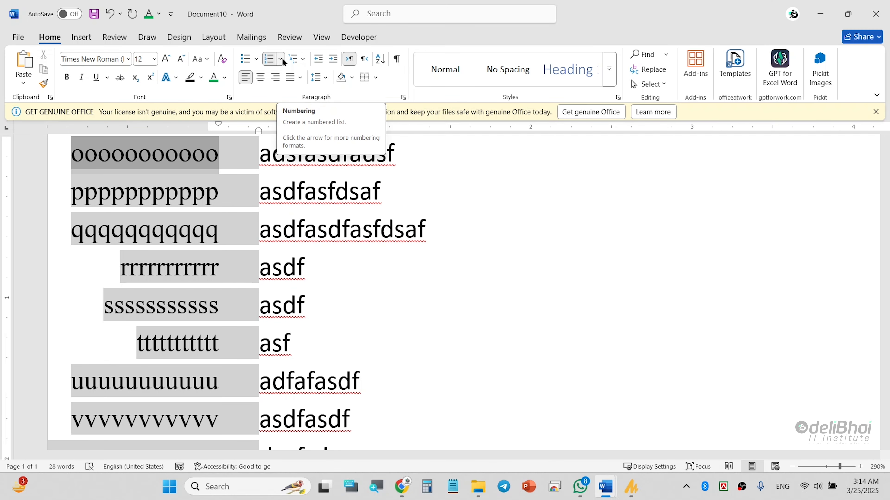
Step: Try setting the list's starting value to 'd', then undo that change
left_click(281, 58)
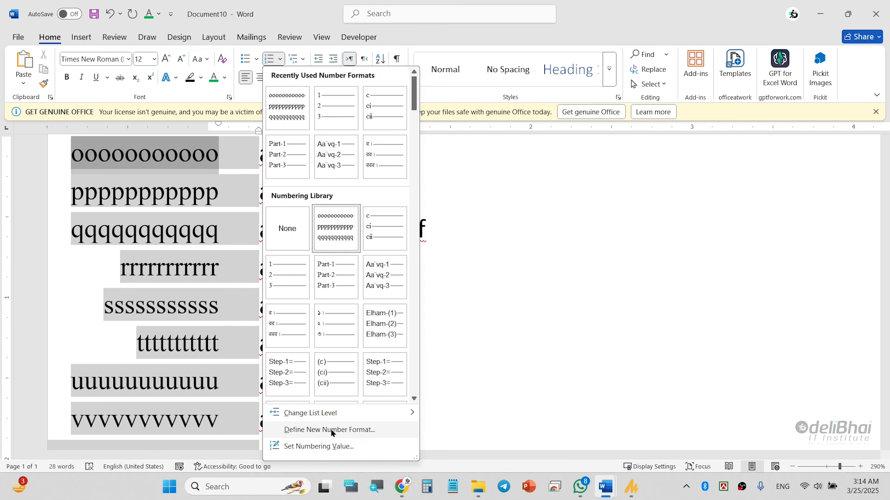
left_click(318, 446)
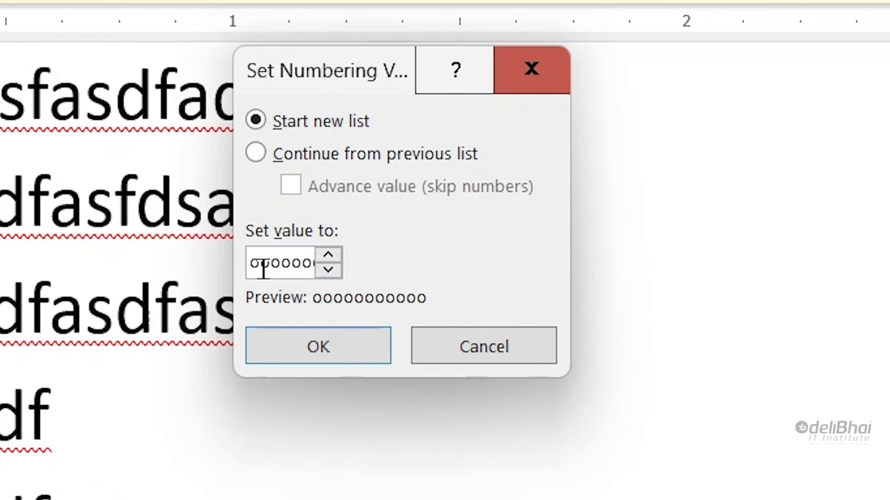
left_click(379, 215)
key("BackSpace")
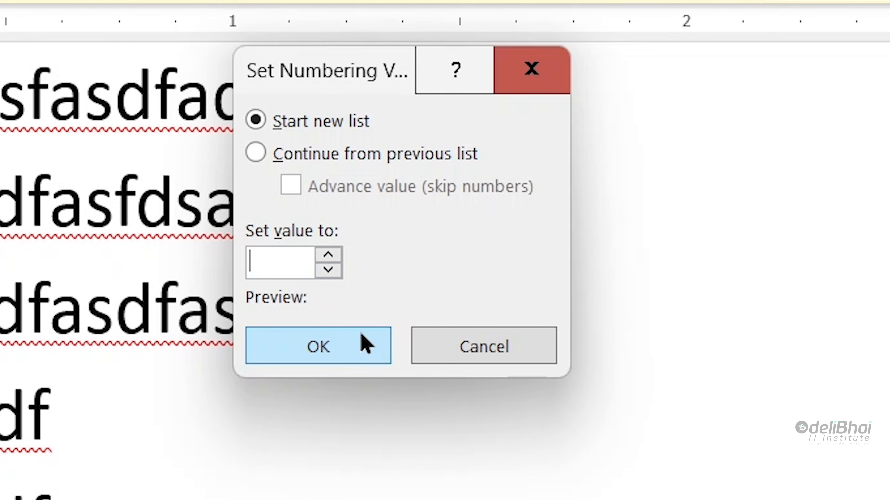
type("d")
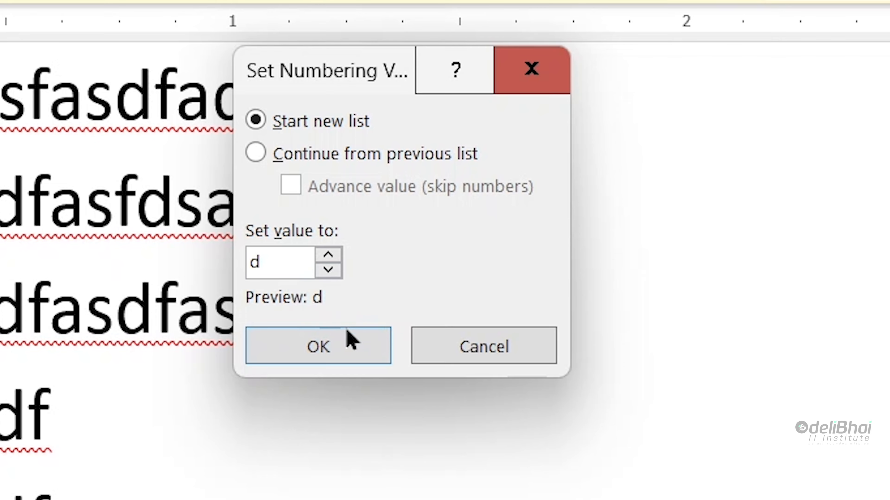
left_click(348, 356)
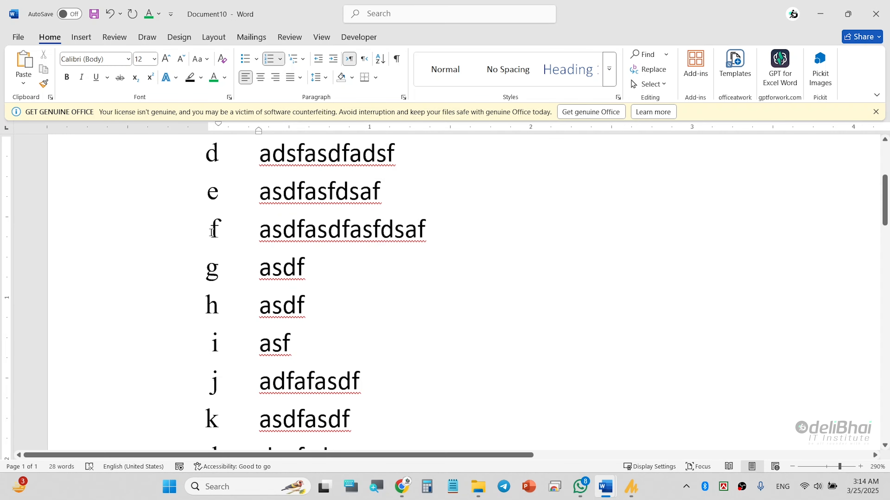
key("ctrl+z")
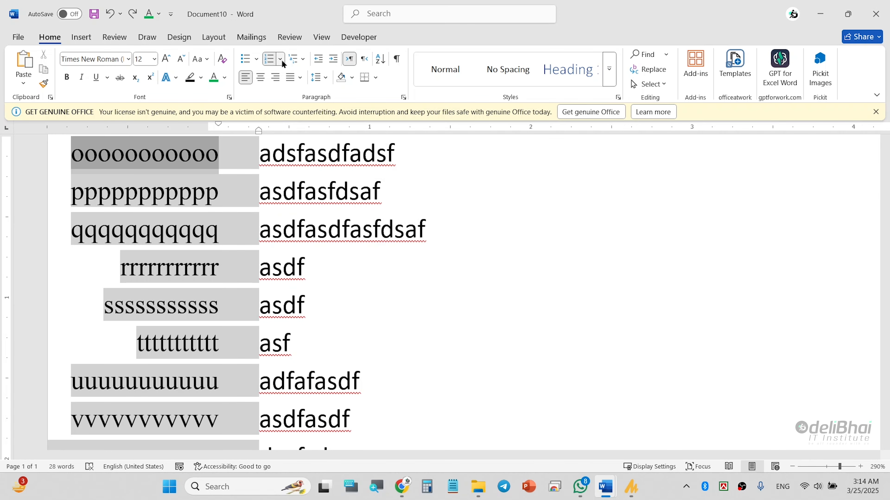
Step: Set the list's numbering value to 4, then select and deselect its numbers
left_click(281, 60)
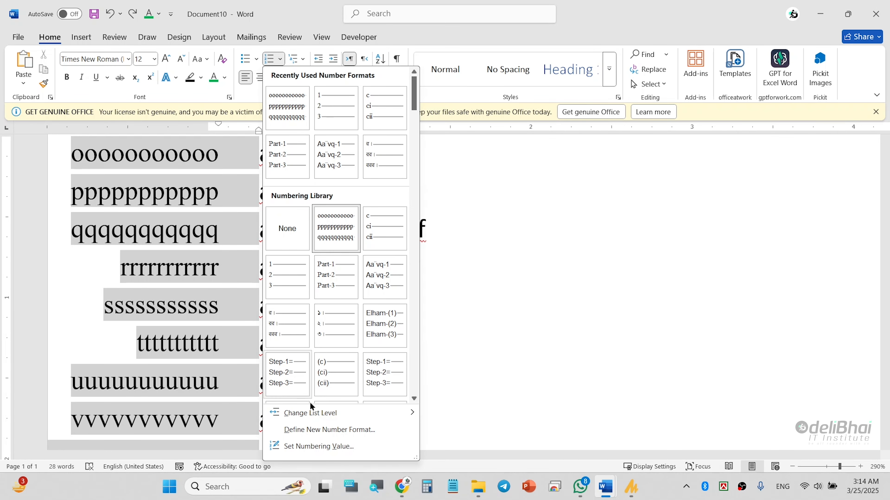
left_click(329, 448)
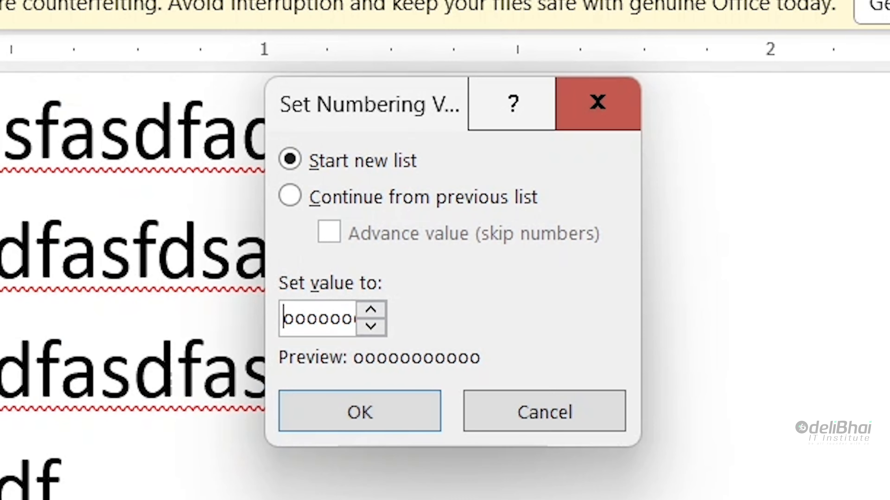
double_click(314, 312)
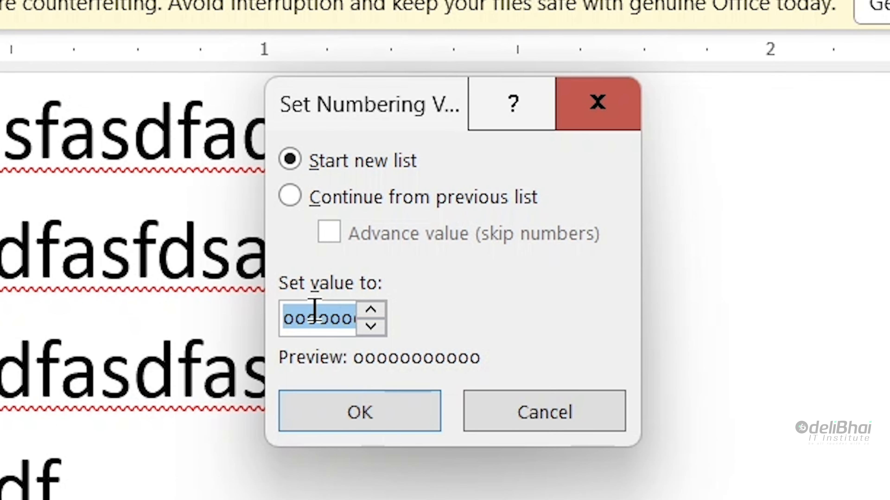
key("BackSpace")
type("4")
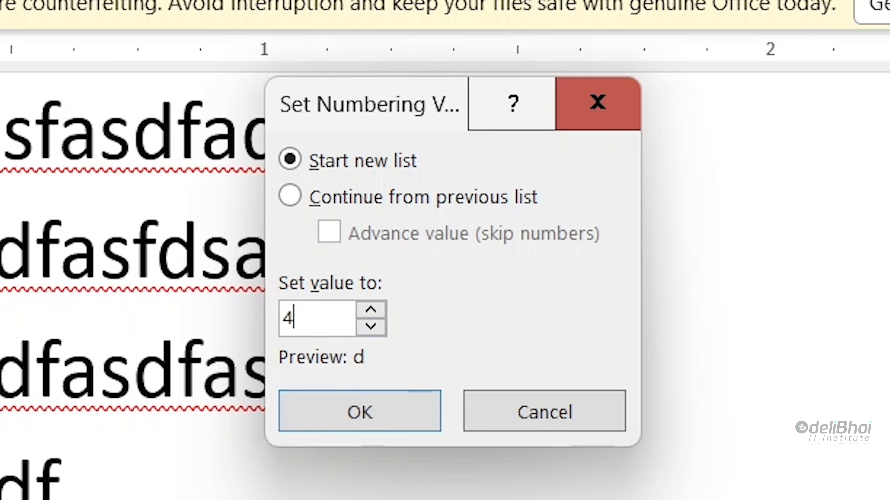
key("Return")
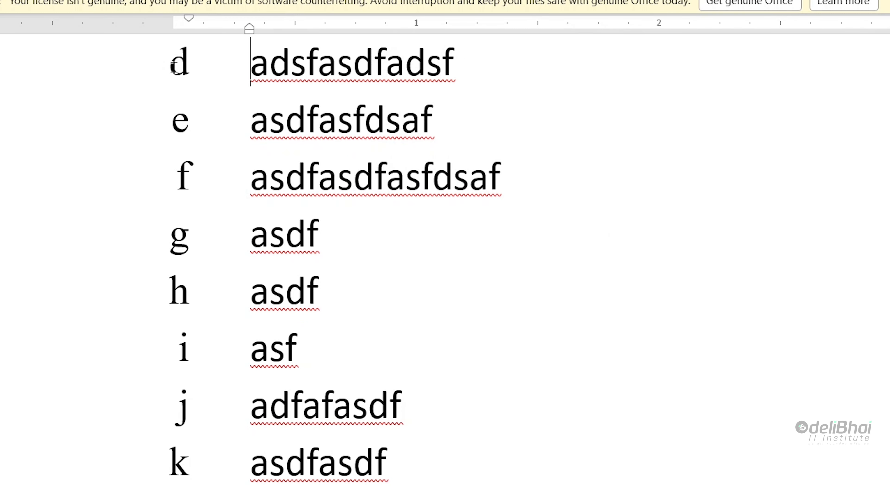
left_click(177, 67)
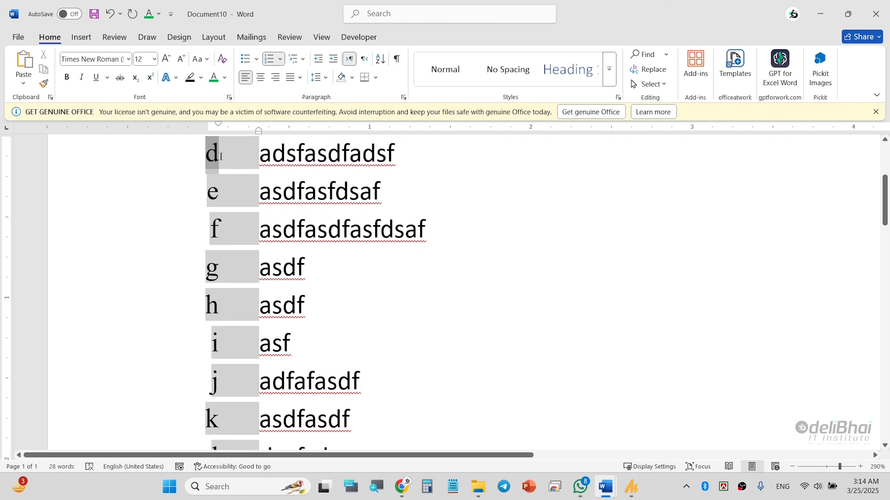
left_click(221, 155)
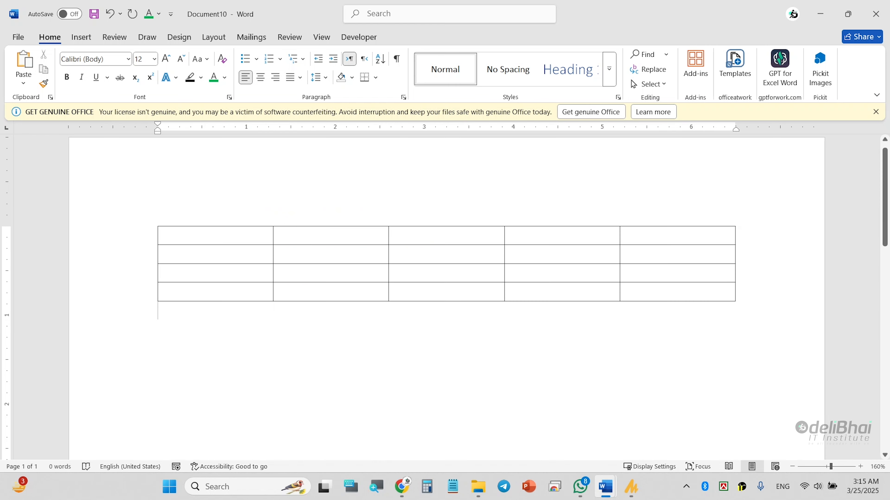
key("F3")
Step: Insert a table of five columns and one row
left_click(153, 221)
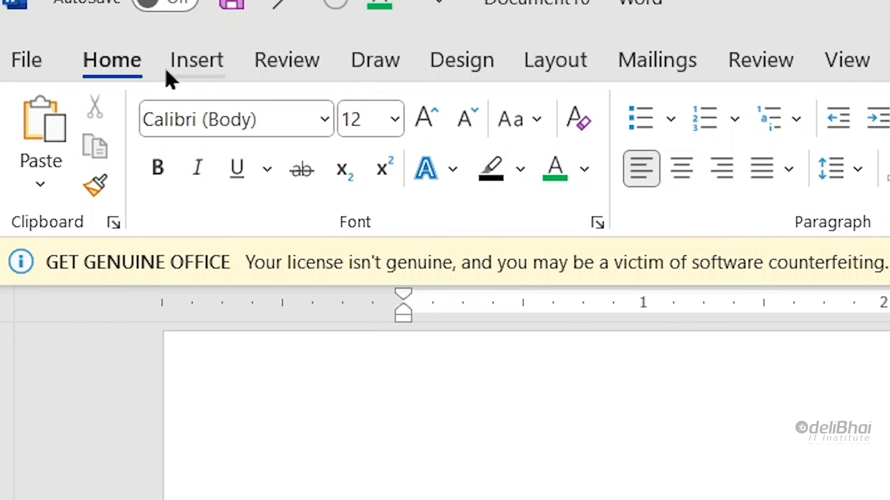
left_click(169, 74)
left_click(268, 159)
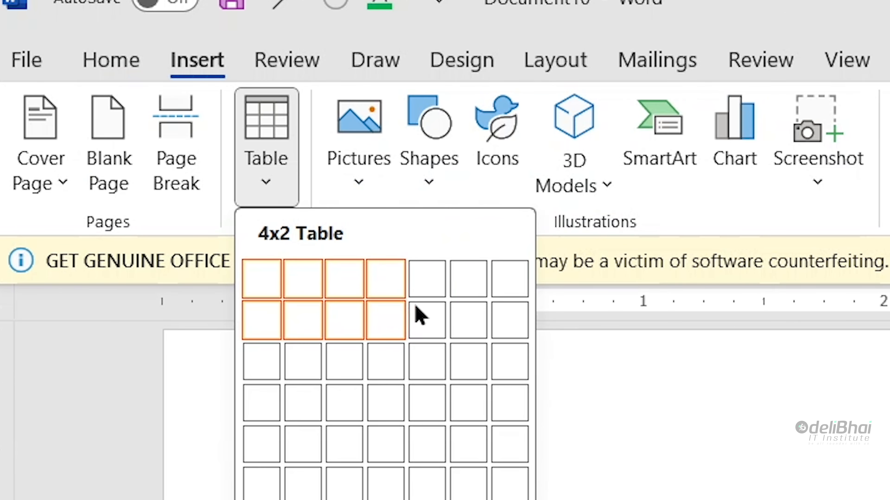
left_click(424, 294)
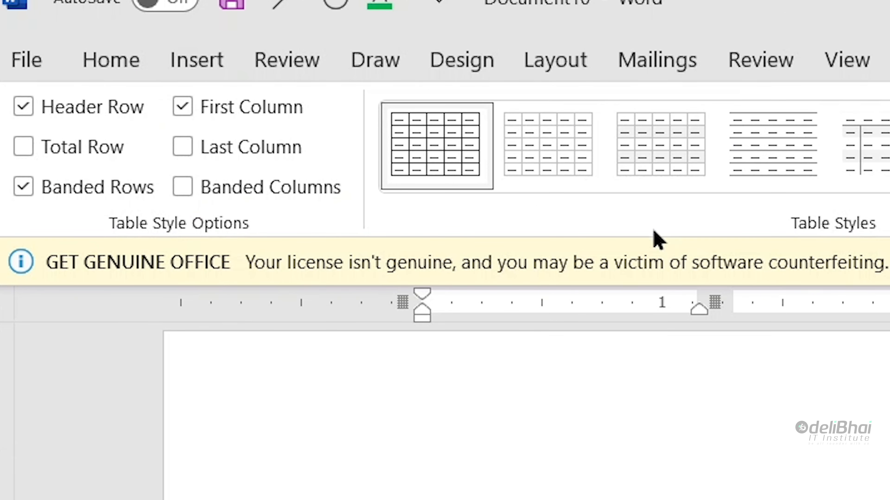
left_click(111, 60)
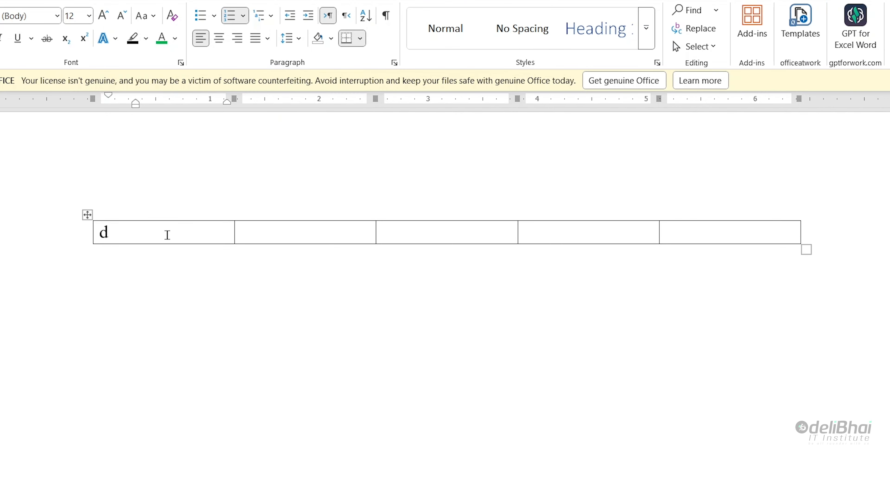
Step: Apply a new number format with the '1, 2, 3' style to the first cell
left_click(243, 17)
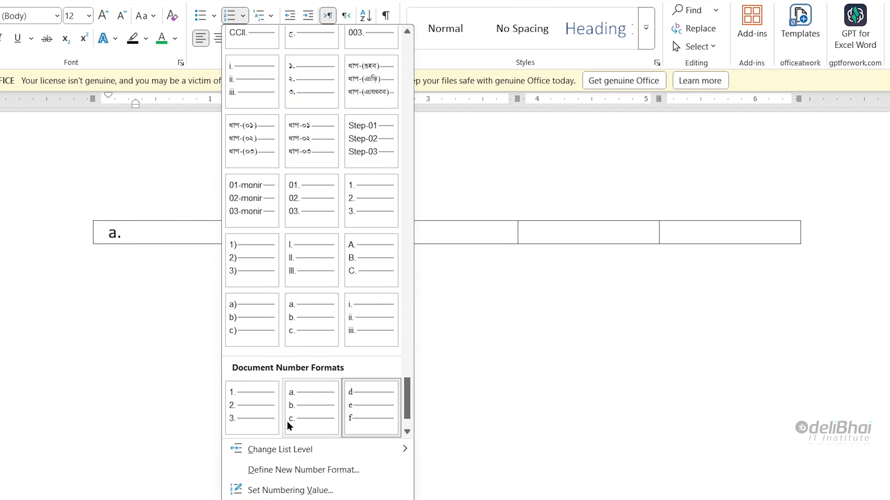
left_click(294, 473)
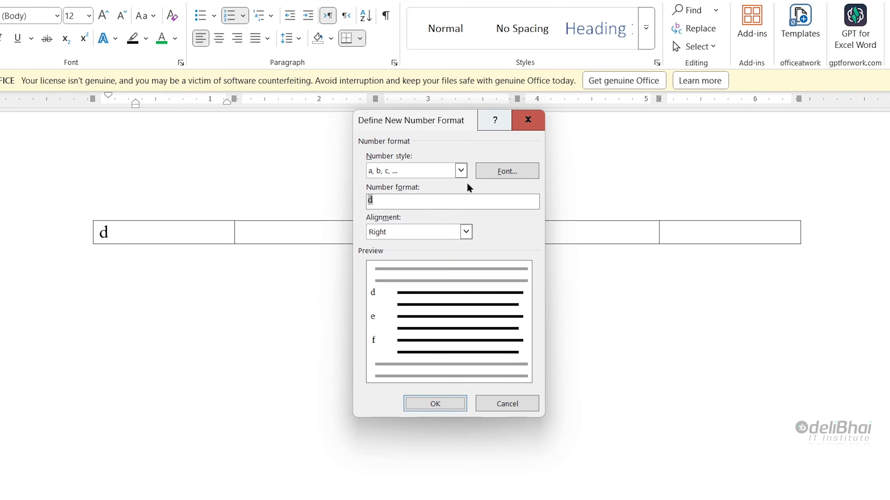
left_click(437, 176)
left_click(423, 186)
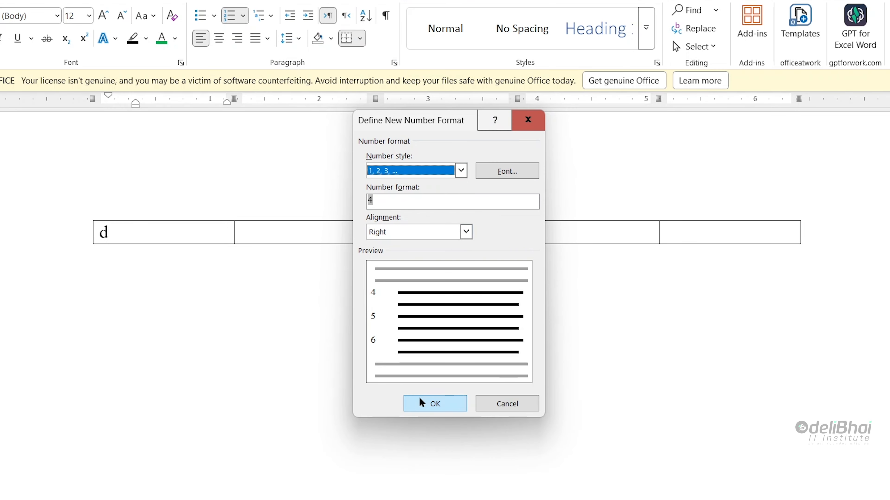
left_click(425, 403)
Step: Change the cell's numbering value from 4 to 1
left_click(104, 233)
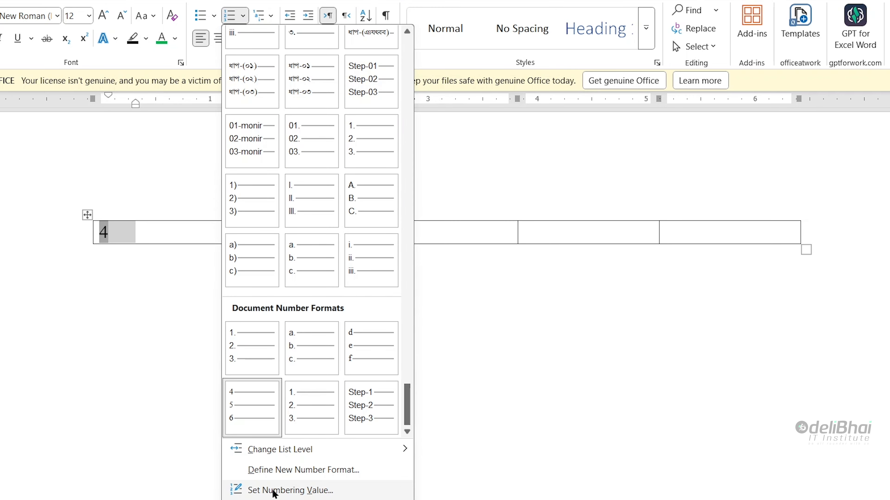
left_click(273, 489)
left_click_drag(375, 201, 65, 186)
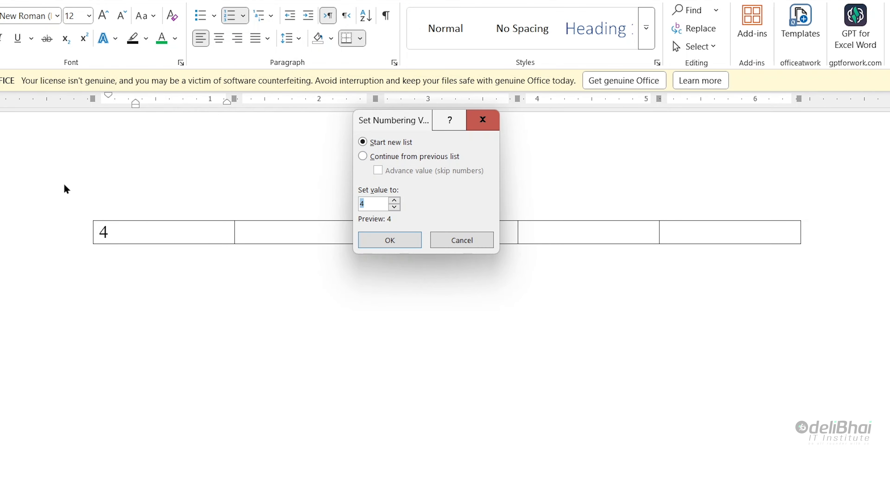
type("1")
key("Return")
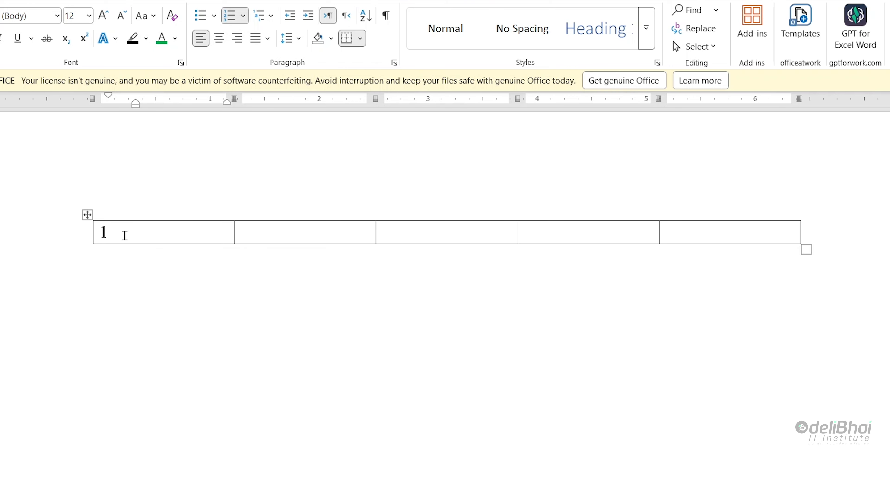
Step: Add numbered rows with Tab up to eleven, then delete the numbers in rows 5 and 3
key("Tab")
key("Tab")
key("Tab")
key("Tab")
key("Tab")
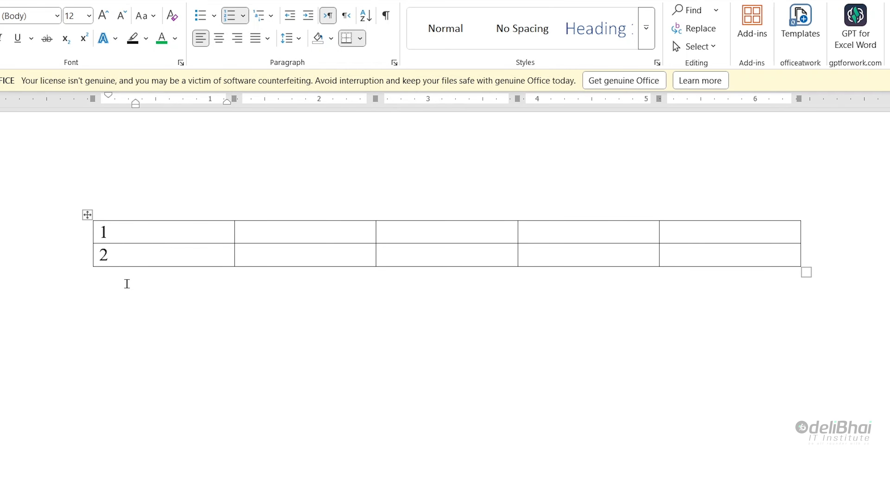
key("Tab")
key("Tab")
key("Tab")
key("Tab")
key("Tab")
key("Tab")
key("Tab")
key("Tab")
key("Tab")
key("Tab")
key("Tab")
key("Tab")
key("Tab")
key("Tab")
key("Tab")
key("Tab")
key("Tab")
key("Tab")
key("Tab")
key("Tab")
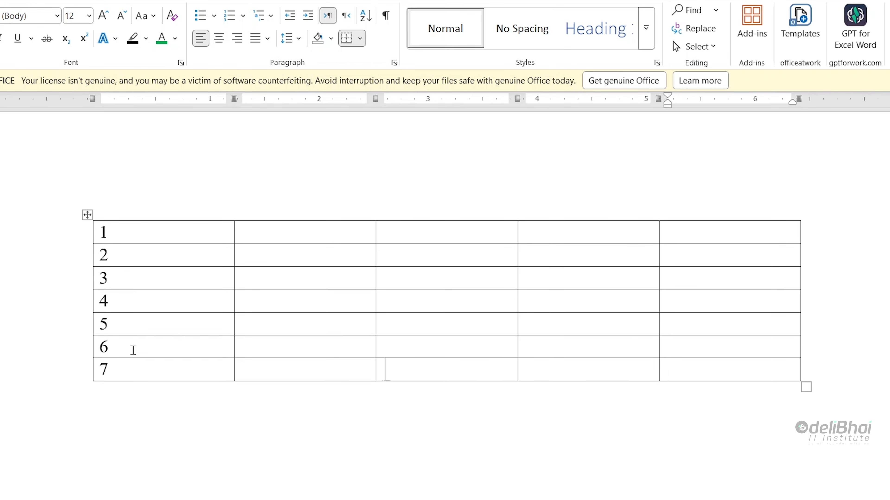
key("Tab")
key("Tab")
key("Tab")
key("Tab")
key("Tab")
key("Tab")
key("Tab")
key("Tab")
key("Tab")
key("Tab")
key("Tab")
key("Tab")
key("Tab")
key("Tab")
key("Tab")
key("Tab")
key("Tab")
key("Tab")
key("Tab")
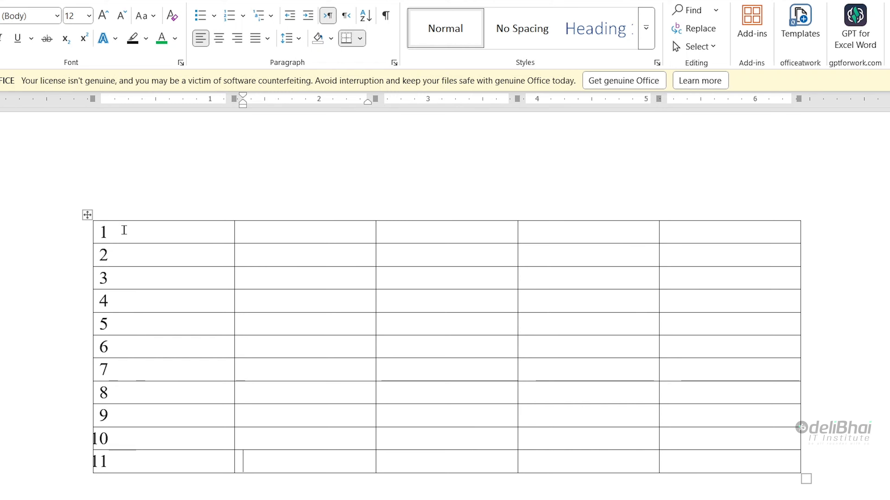
left_click(124, 230)
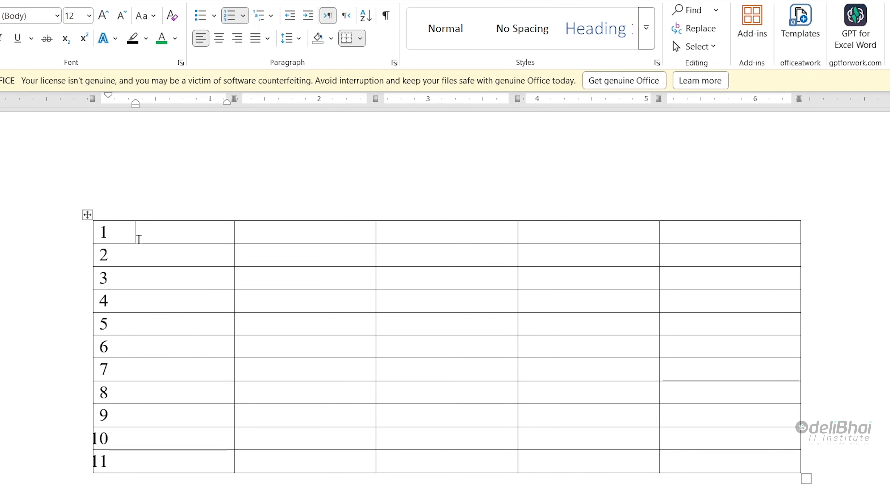
left_click(129, 329)
key("BackSpace")
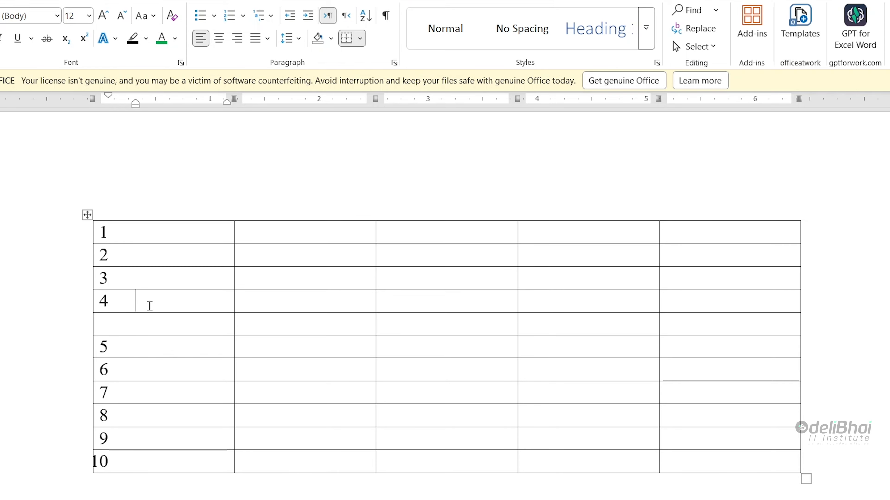
key("BackSpace")
left_click(161, 278)
key("BackSpace")
Step: Turn numbering off for the whole first column and reselect that column
left_click_drag(162, 224, 142, 461)
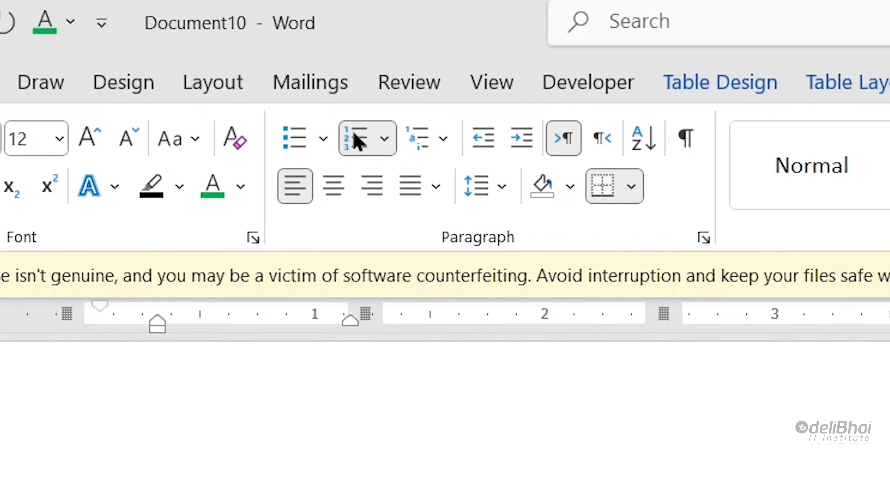
left_click(375, 161)
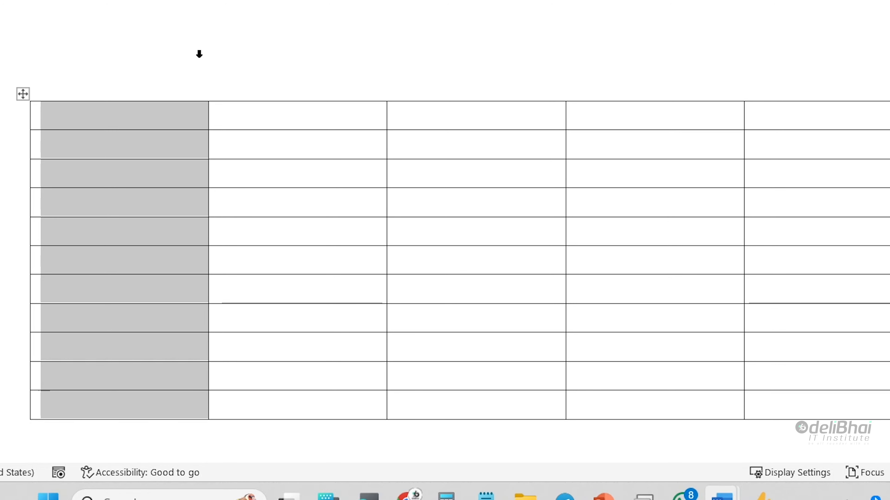
left_click(160, 141)
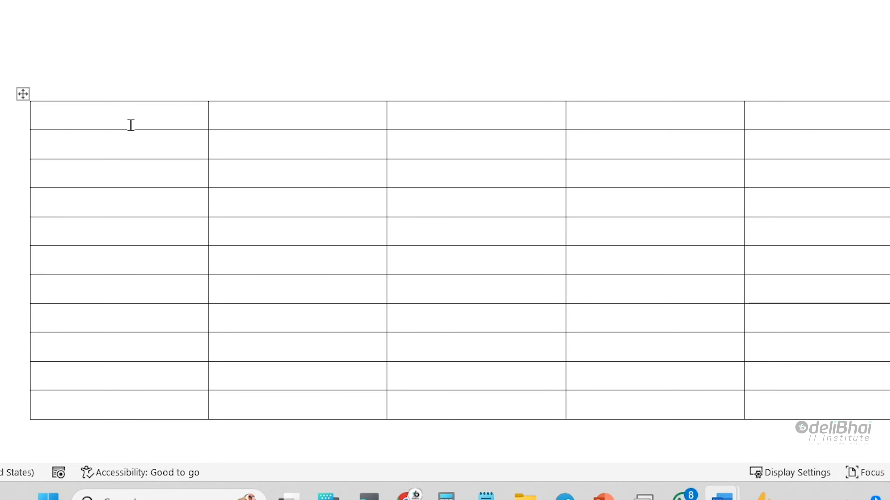
left_click_drag(131, 125, 131, 401)
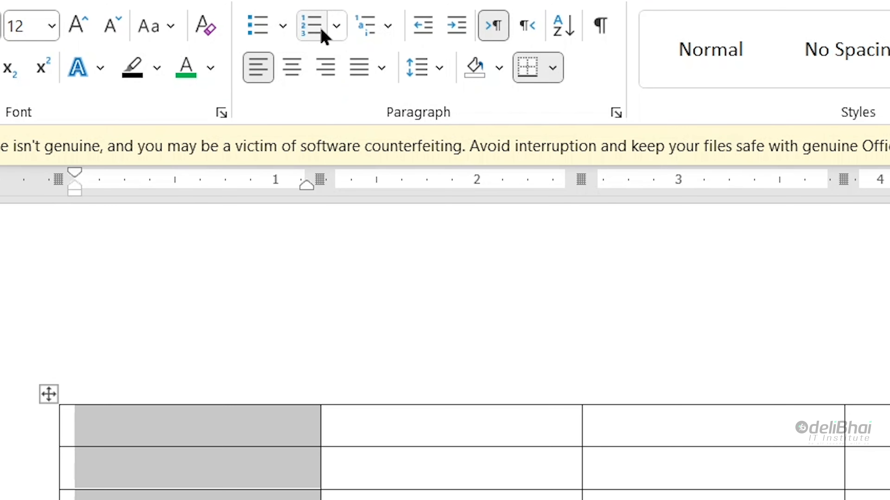
Step: Number the first column and define a '1, 2, 3' format prefixed with 'Step-'
left_click(319, 31)
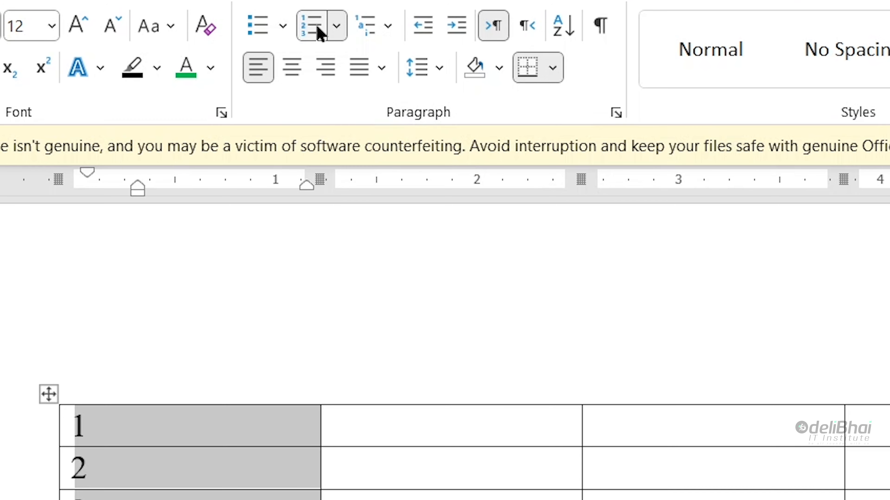
left_click(337, 32)
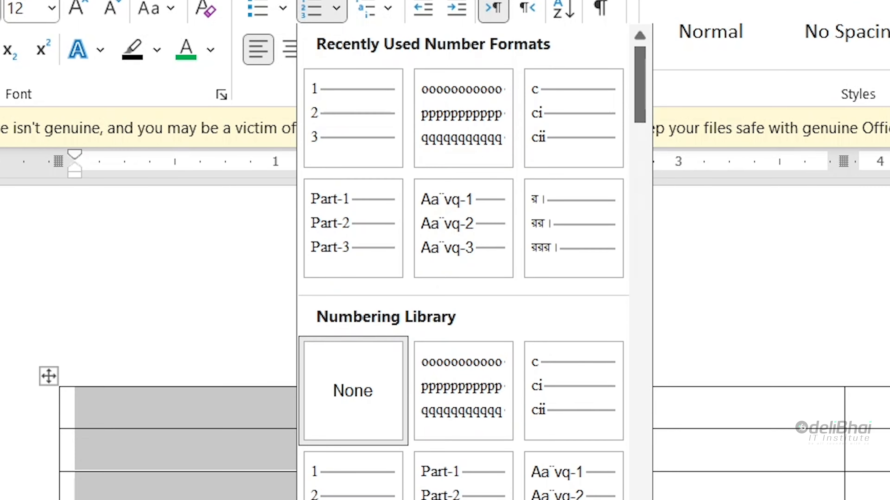
left_click(440, 381)
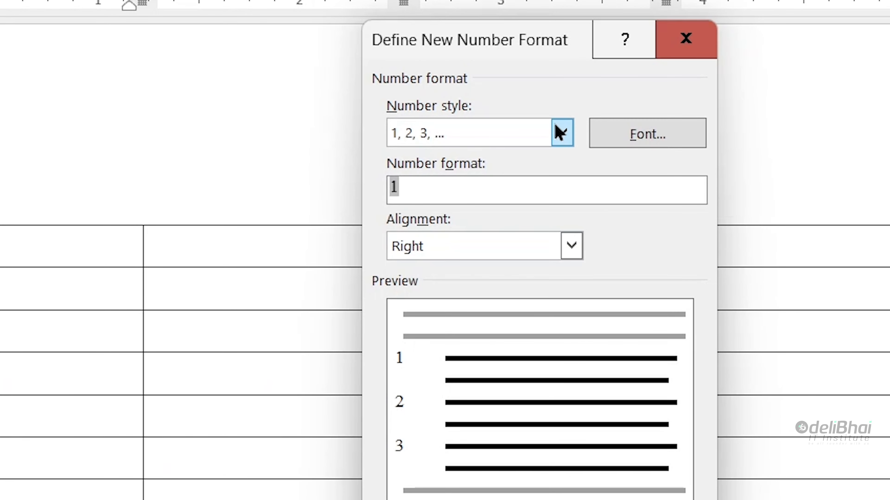
left_click(562, 132)
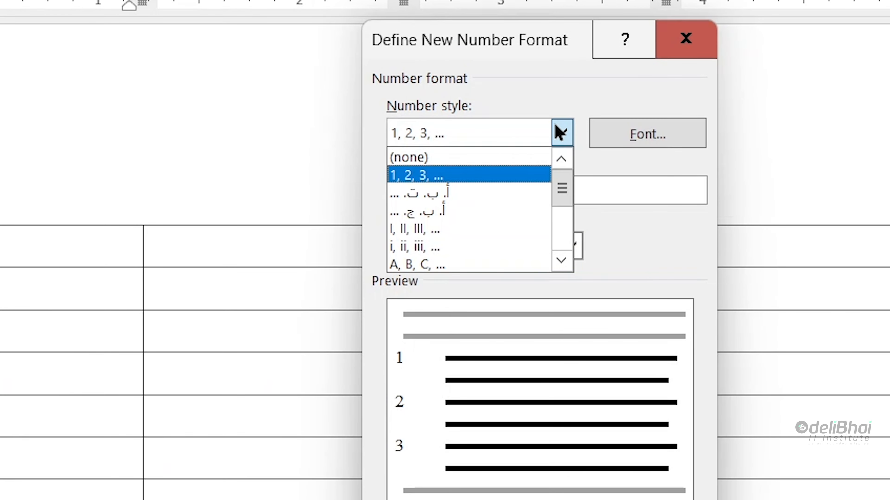
left_click(458, 175)
left_click(444, 198)
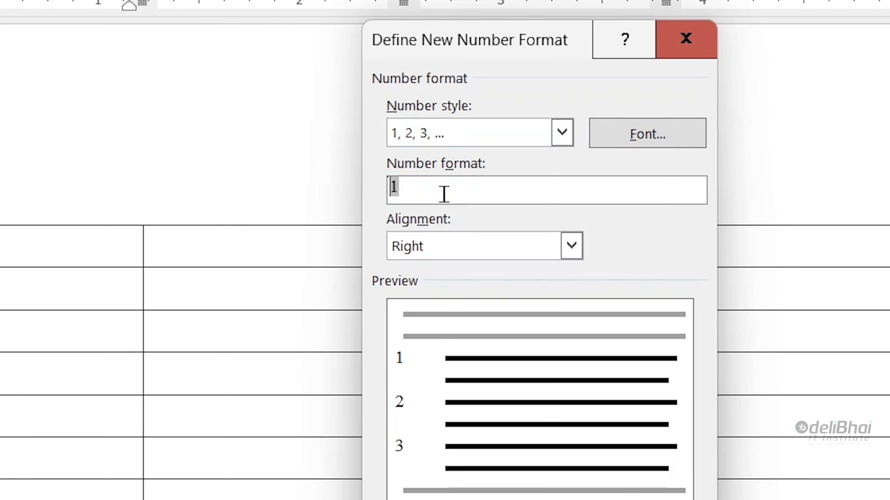
type("S")
type("tep-")
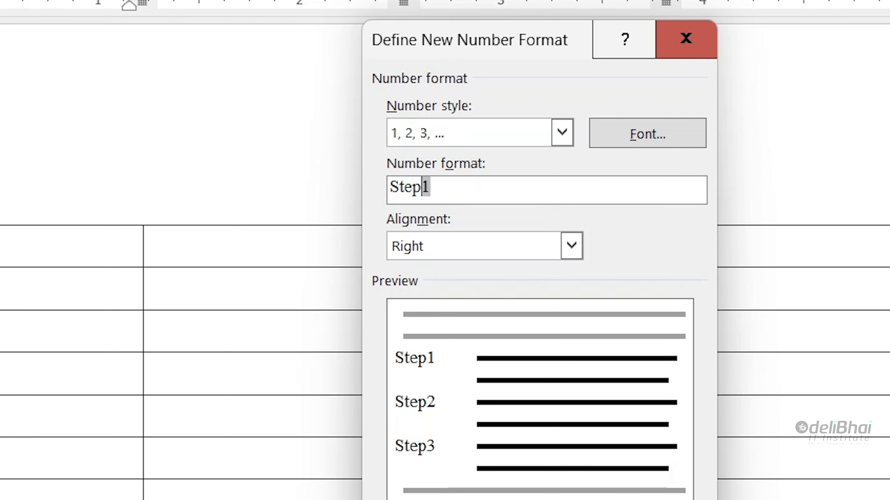